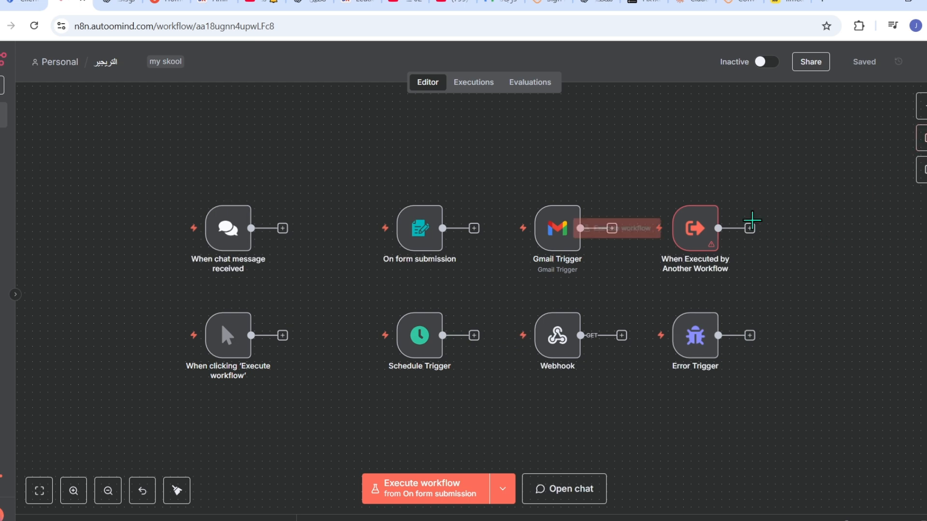
- Select all eight trigger nodes and deactivate them with D
{"action": "left_click_drag", "start_coordinate": [770, 172], "coordinate": [163, 451]}
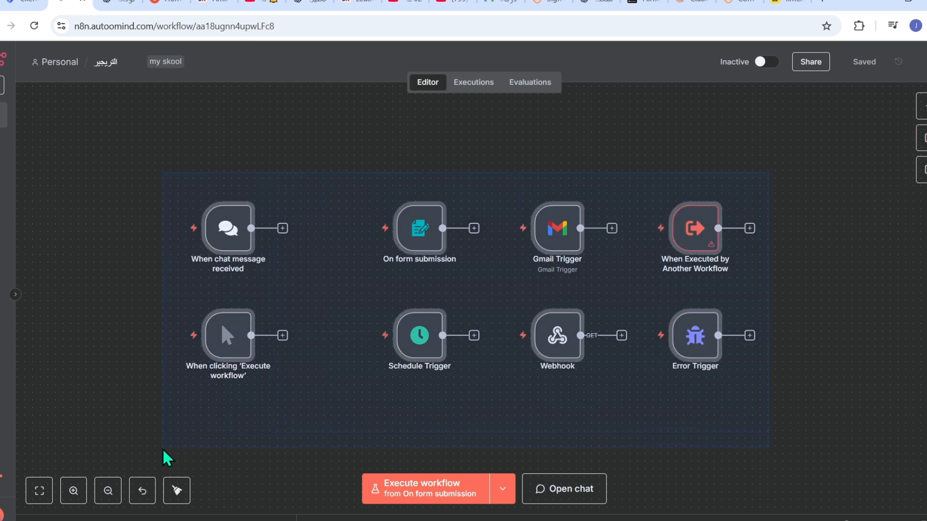
{"action": "key", "text": "d"}
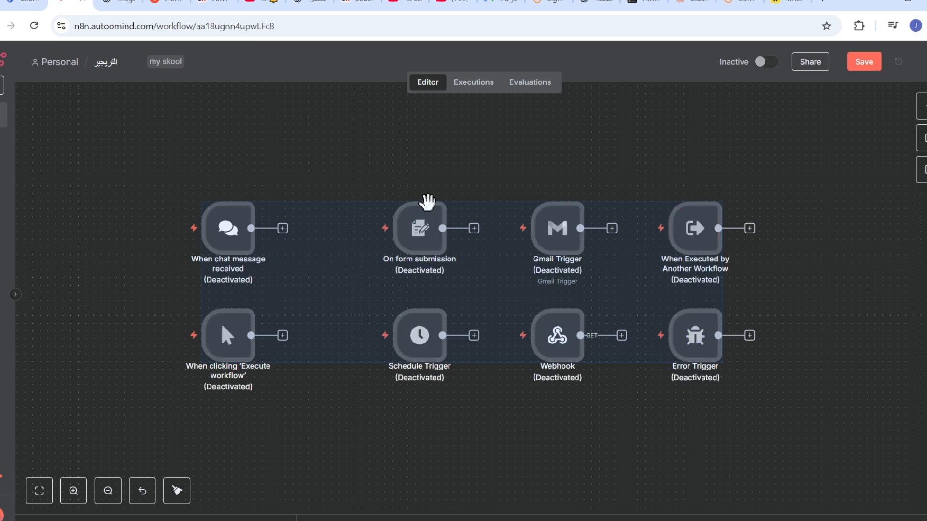
{"action": "left_click_drag", "start_coordinate": [448, 156], "coordinate": [442, 428]}
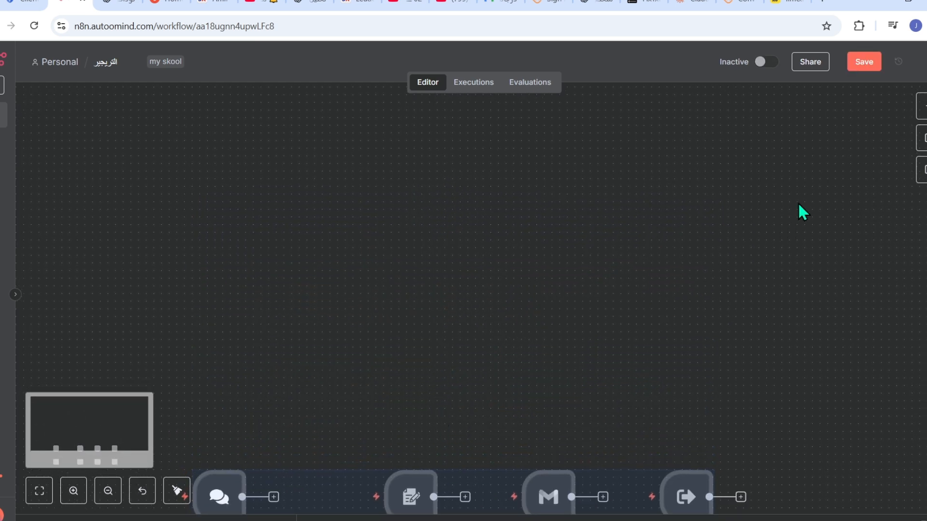
- Add an Edit Fields (Set) node, unlink it, and place it alone mid-canvas
{"action": "left_click", "coordinate": [923, 105]}
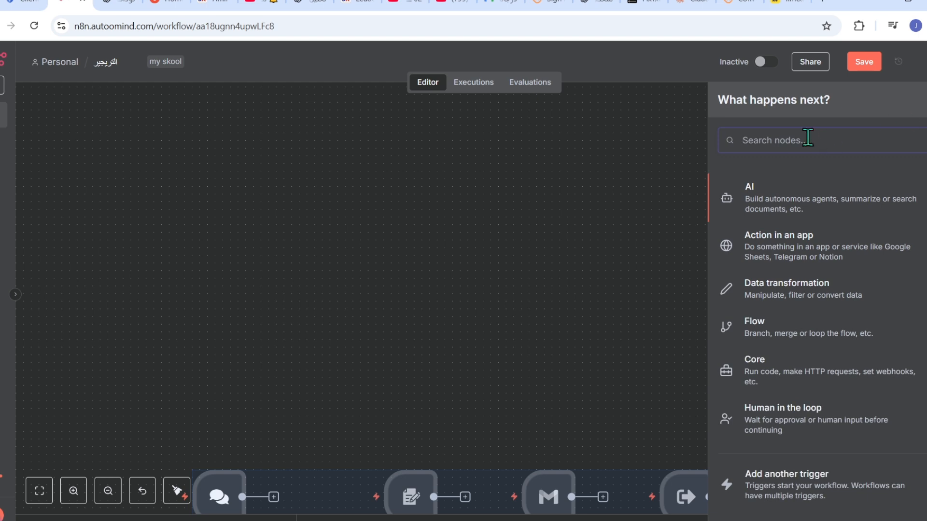
{"action": "type", "text": "لأ"}
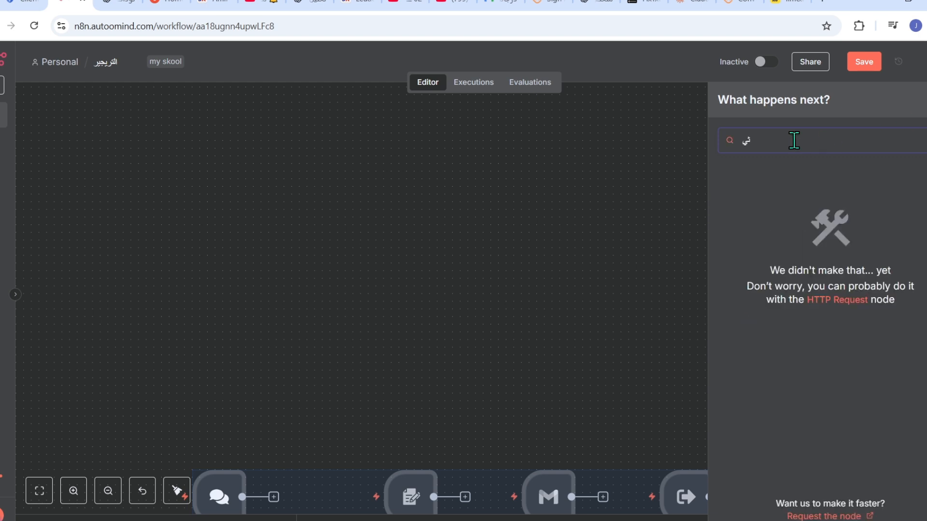
{"action": "key", "text": "BackSpace"}
{"action": "type", "text": "edi"}
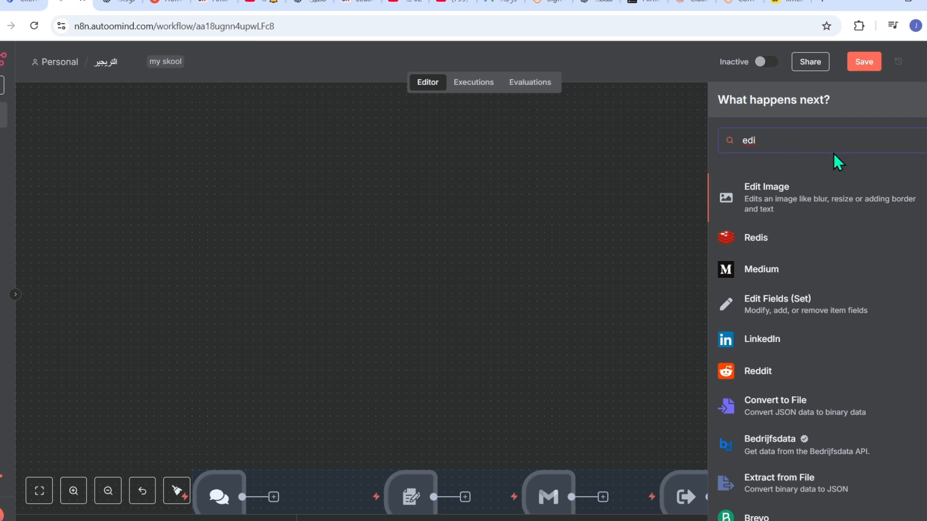
{"action": "left_click", "coordinate": [757, 309]}
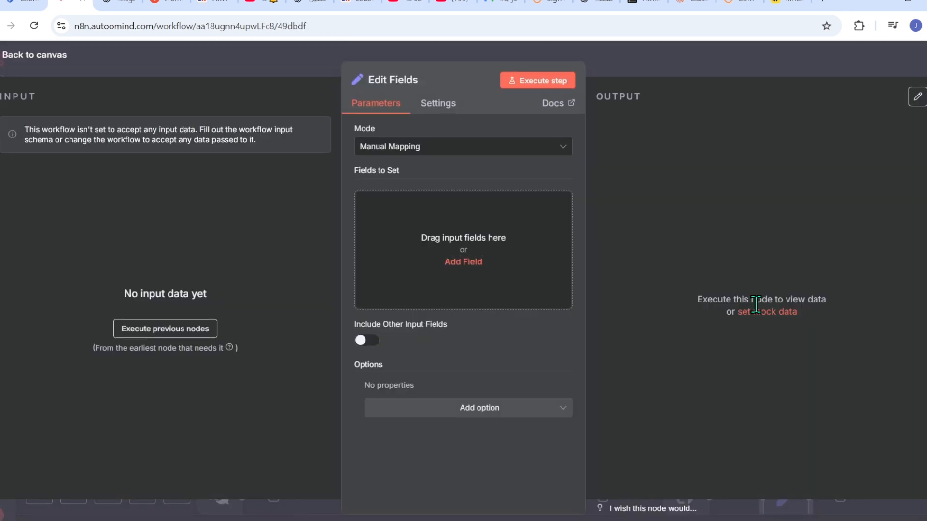
{"action": "left_click", "coordinate": [672, 57]}
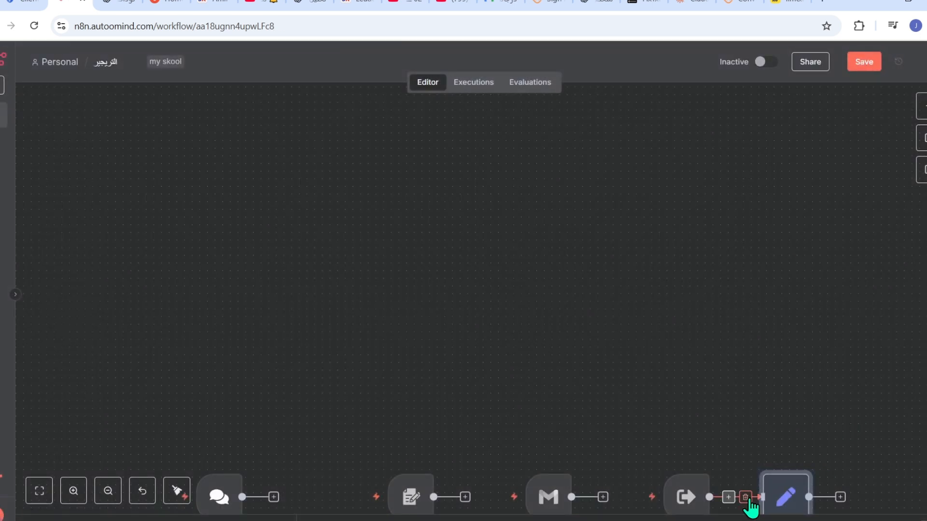
{"action": "left_click", "coordinate": [746, 497]}
{"action": "left_click_drag", "start_coordinate": [773, 495], "coordinate": [409, 184]}
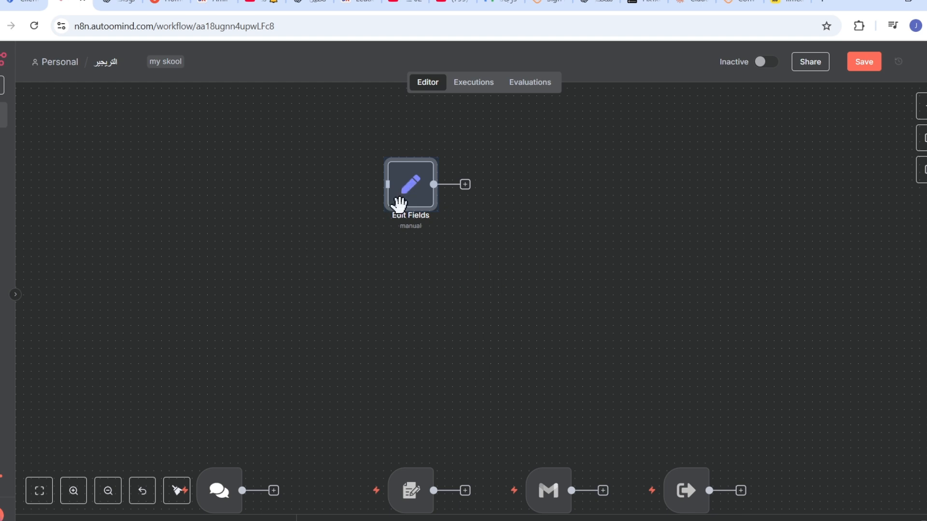
- In Manual Mapping, add a field 'name' holding a sample person's name
{"action": "double_click", "coordinate": [420, 207]}
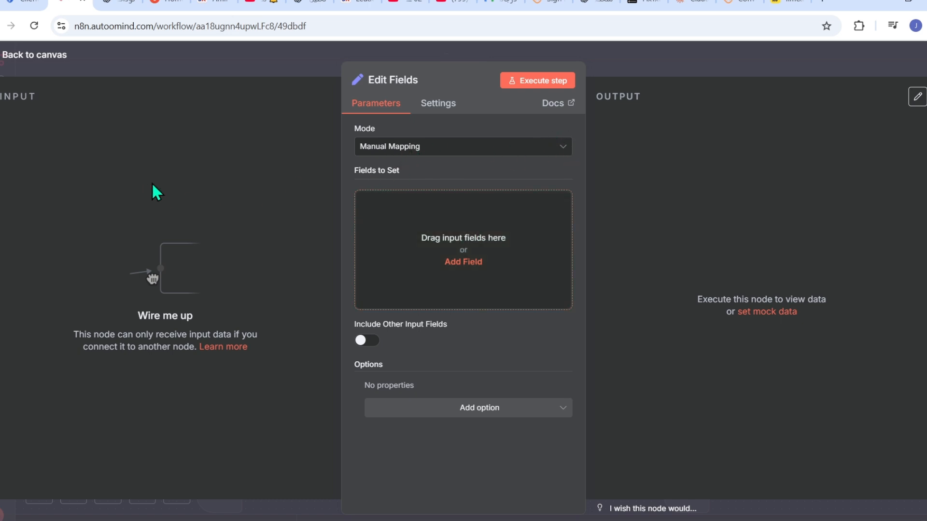
{"action": "left_click", "coordinate": [554, 150]}
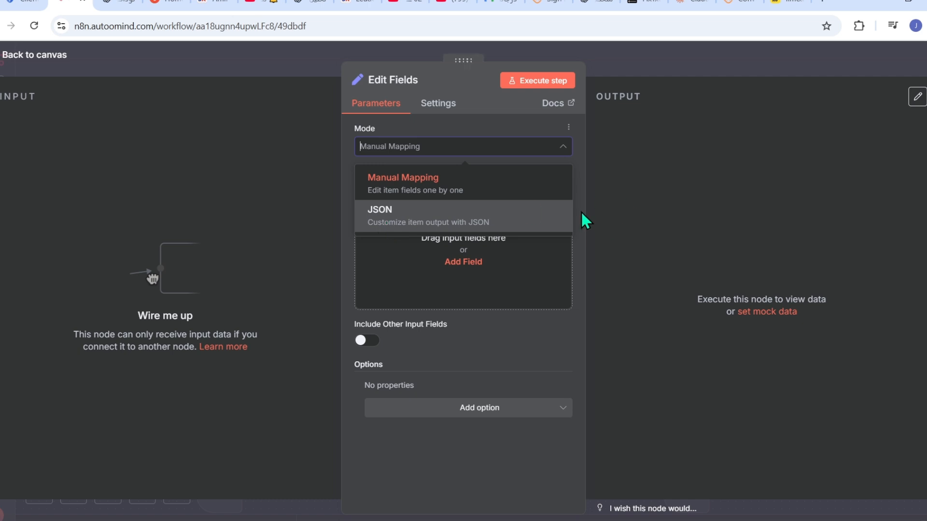
{"action": "left_click", "coordinate": [514, 181]}
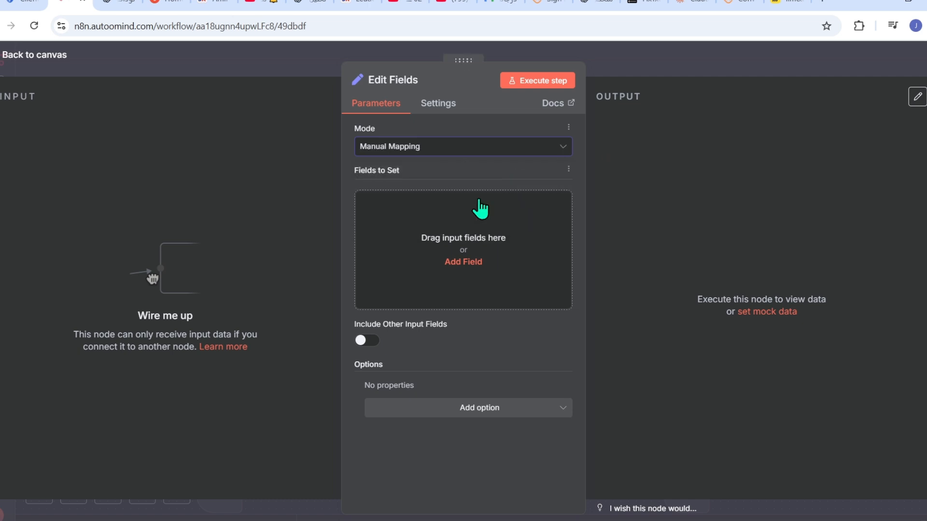
{"action": "left_click", "coordinate": [476, 222]}
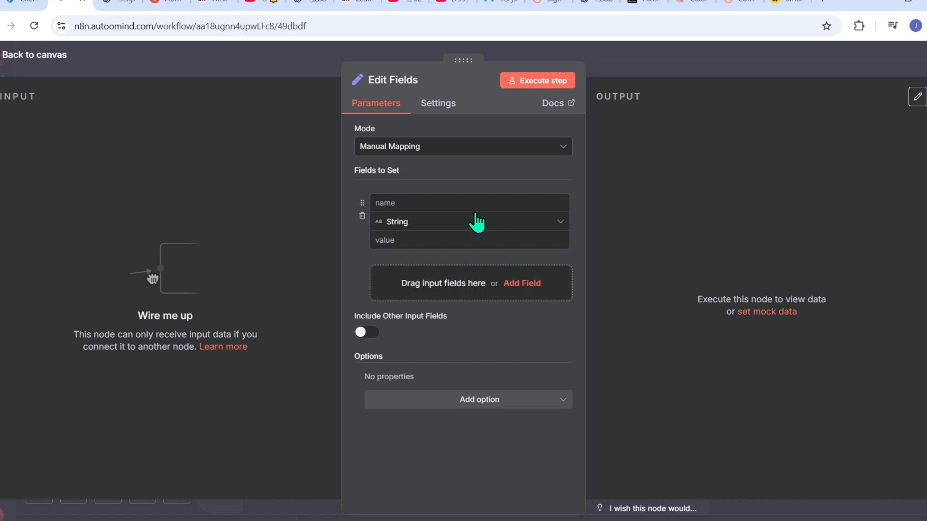
{"action": "left_click", "coordinate": [422, 202]}
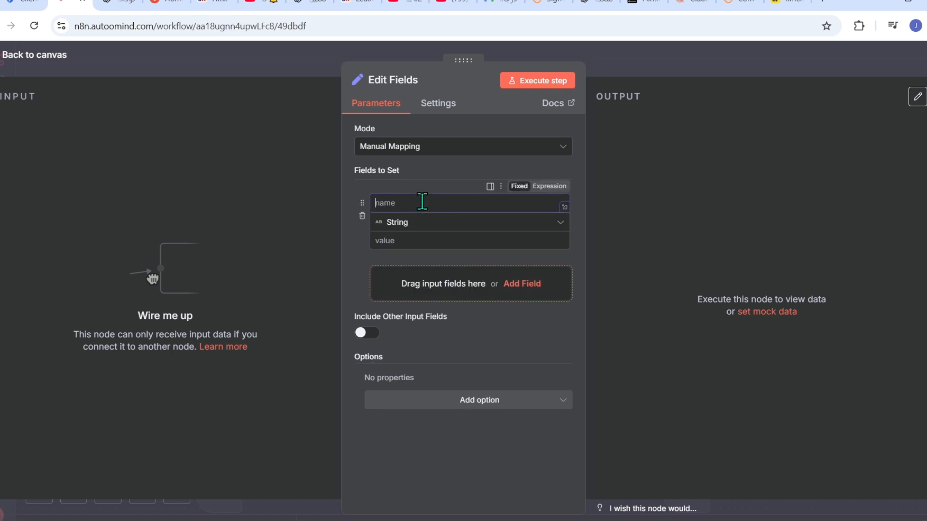
{"action": "type", "text": "name"}
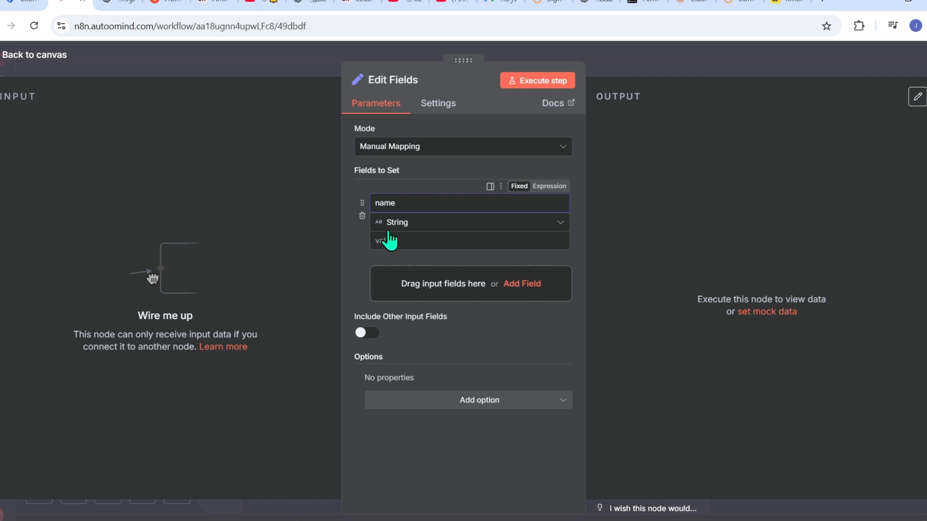
{"action": "left_click", "coordinate": [424, 239]}
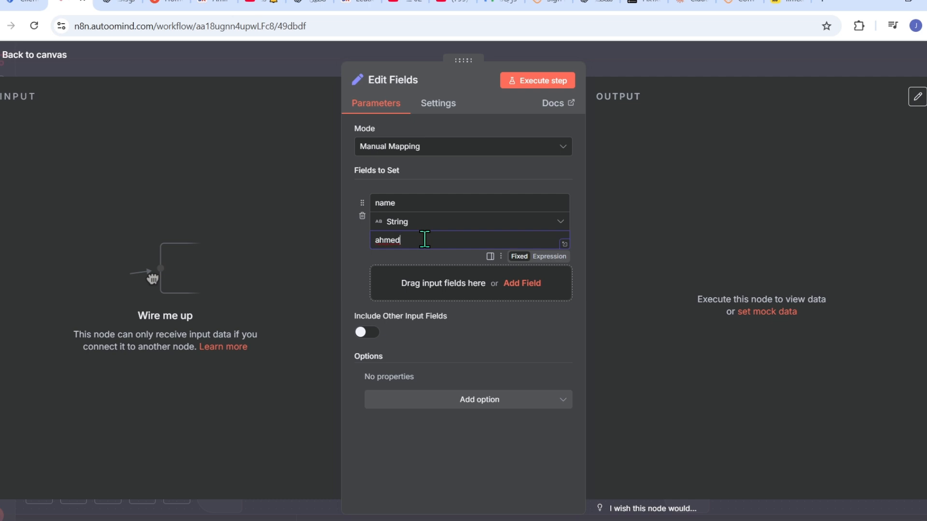
- Run the Edit Fields step and check its 1-item output in Schema view
{"action": "left_click", "coordinate": [543, 83]}
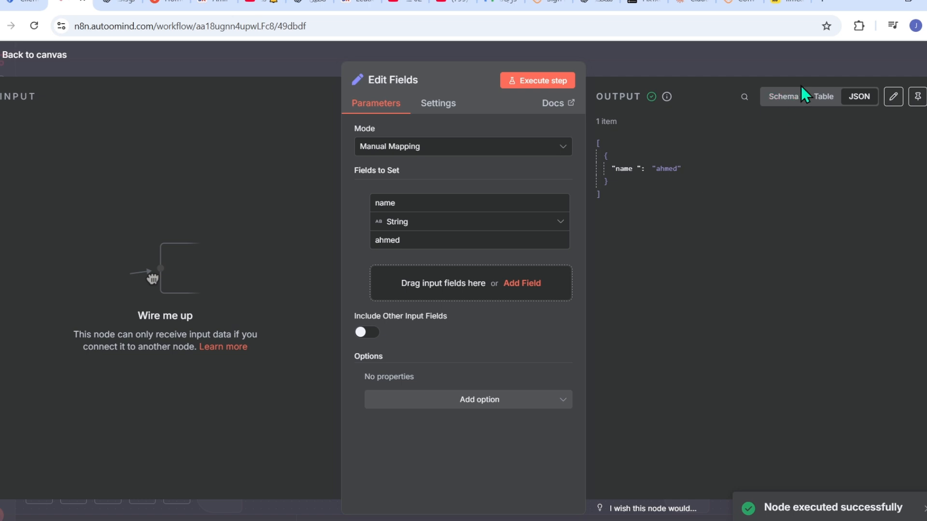
{"action": "left_click", "coordinate": [780, 96]}
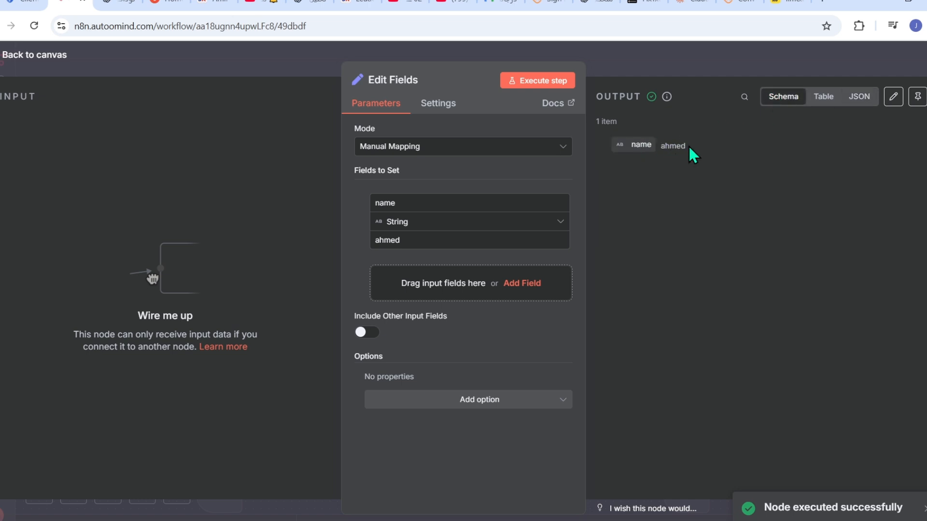
{"action": "left_click", "coordinate": [616, 57]}
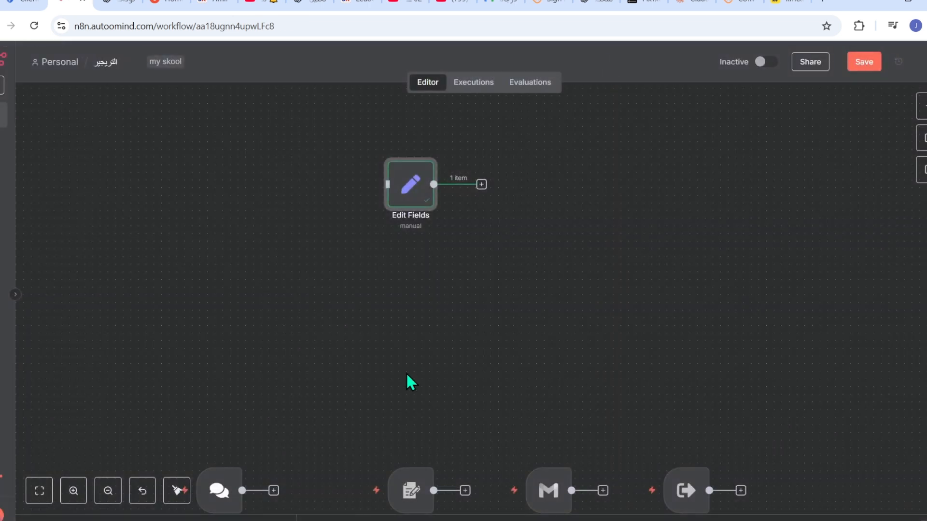
- Place the chat trigger beside Edit Fields, reactivate it, and connect them
{"action": "left_click_drag", "start_coordinate": [238, 490], "coordinate": [231, 188]}
{"action": "left_click", "coordinate": [211, 142]}
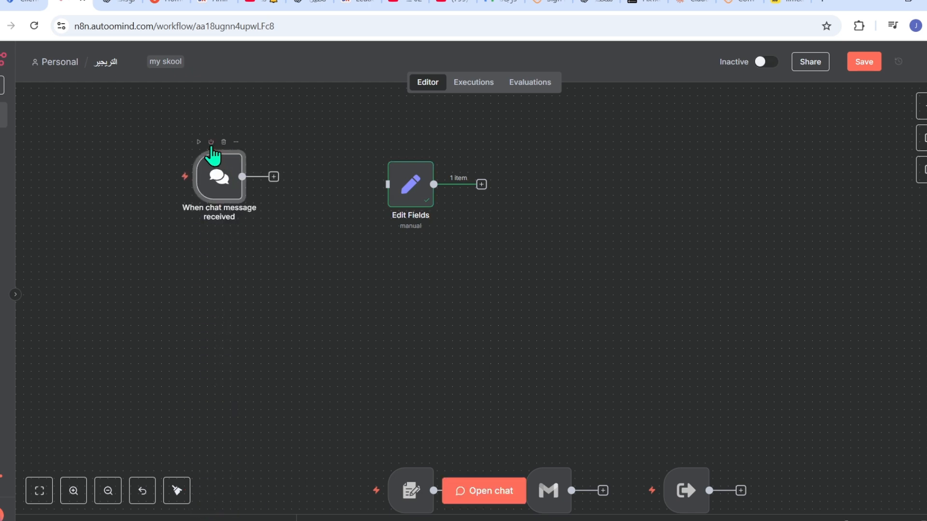
{"action": "left_click_drag", "start_coordinate": [274, 180], "coordinate": [386, 210]}
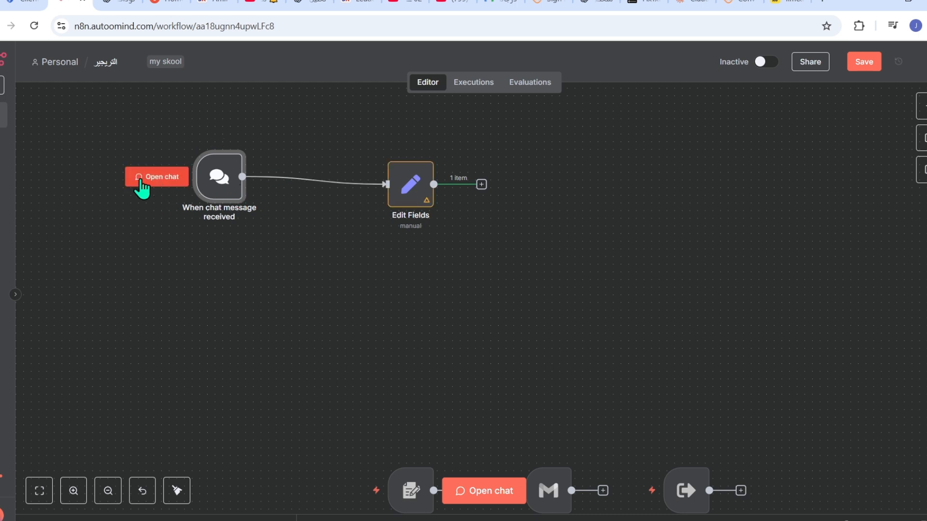
- Send the test chat message 'hi' to run the workflow
{"action": "left_click", "coordinate": [142, 181]}
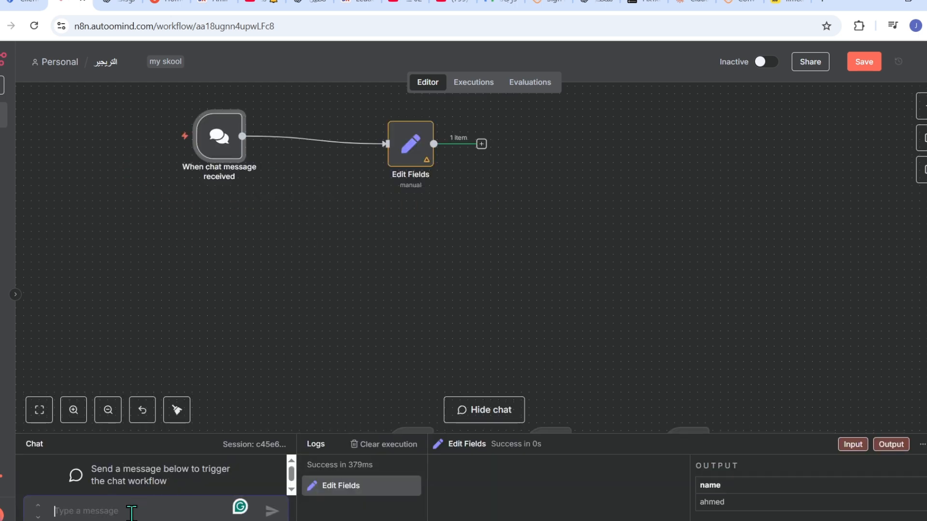
{"action": "type", "text": "hi"}
{"action": "key", "text": "Return"}
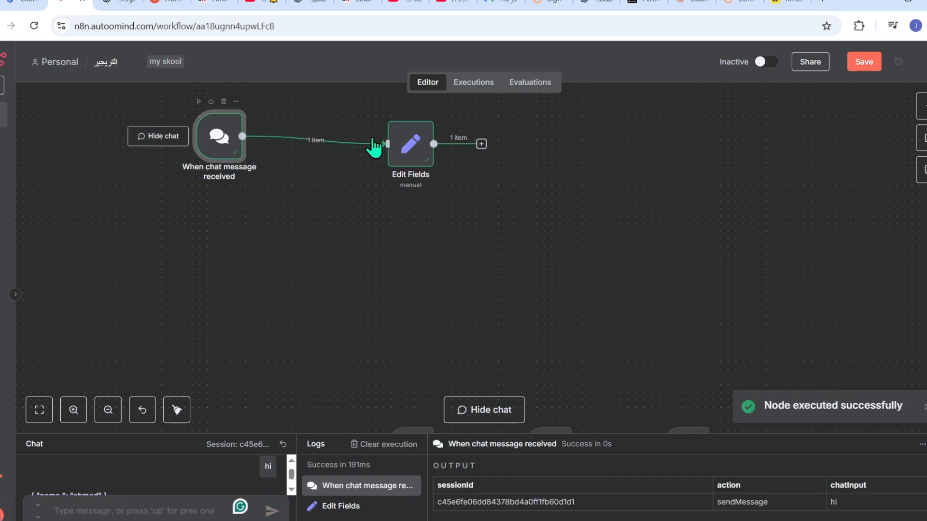
{"action": "double_click", "coordinate": [421, 150]}
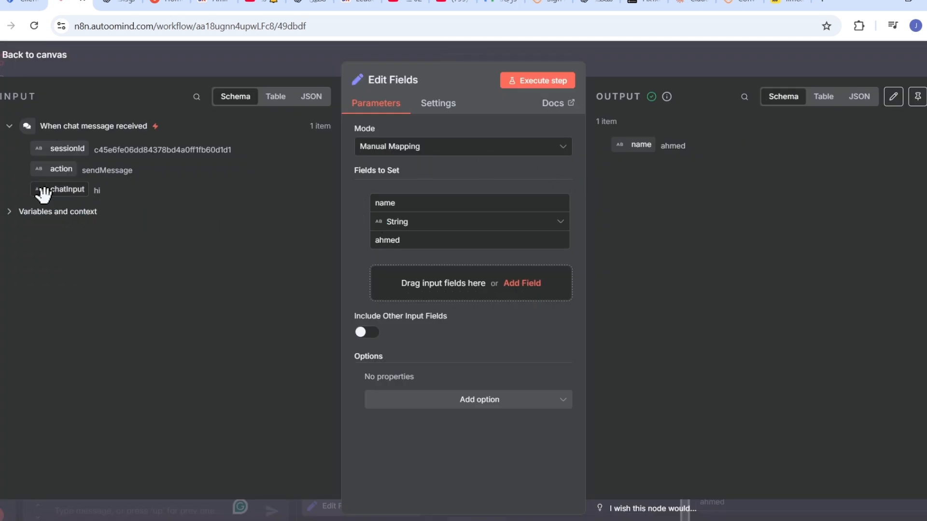
- Add a 'greeting' field mapped from chatInput and run the step
{"action": "left_click_drag", "start_coordinate": [43, 195], "coordinate": [425, 294]}
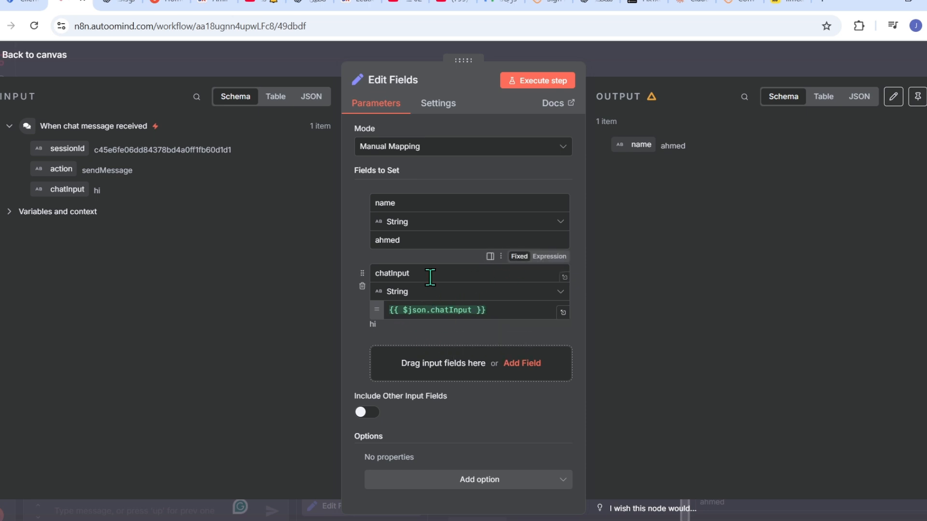
{"action": "left_click_drag", "start_coordinate": [420, 273], "coordinate": [346, 266]}
{"action": "key", "text": "BackSpace"}
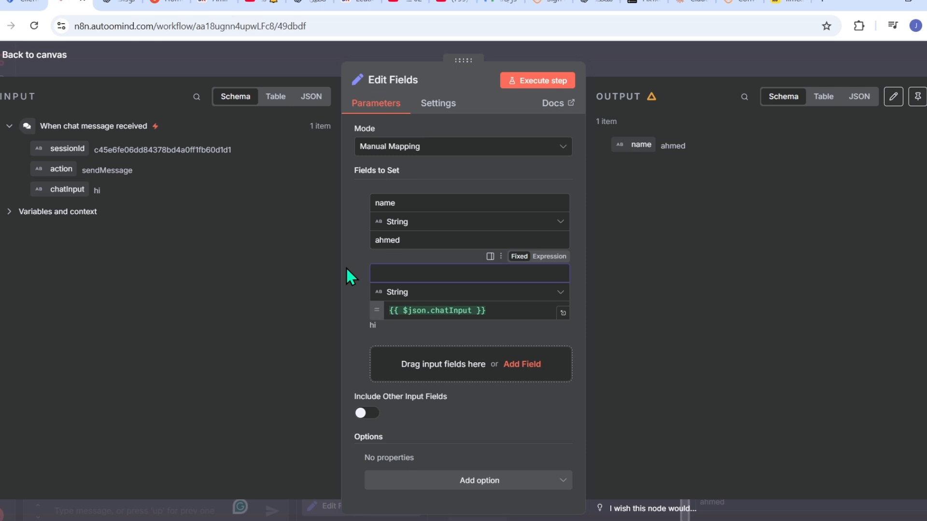
{"action": "type", "text": "greeting"}
{"action": "left_click", "coordinate": [534, 82]}
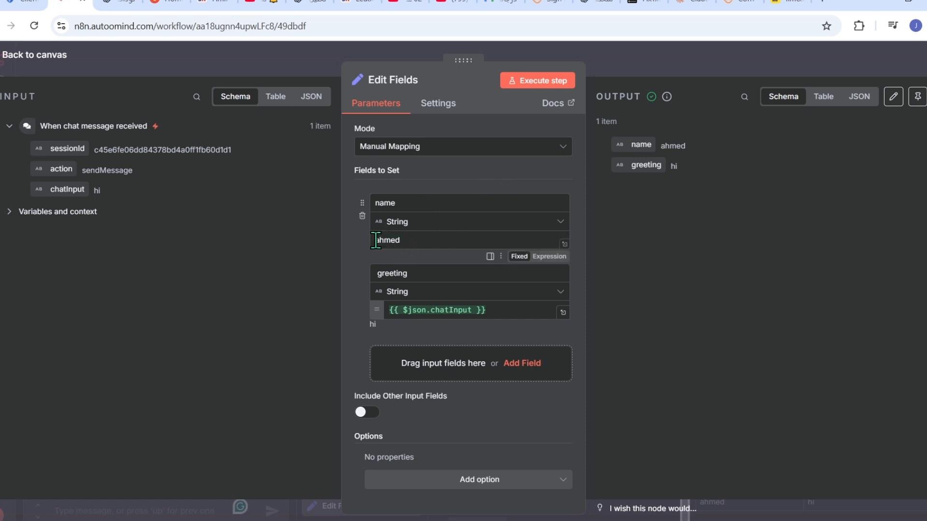
- Prefix the name value with 'my name is' and rerun the step
{"action": "type", "text": "my name is"}
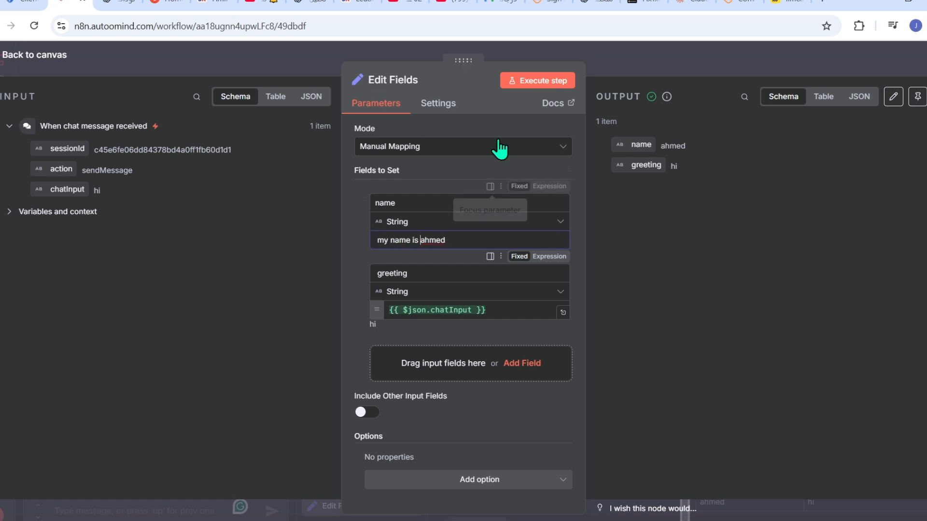
{"action": "left_click", "coordinate": [530, 84]}
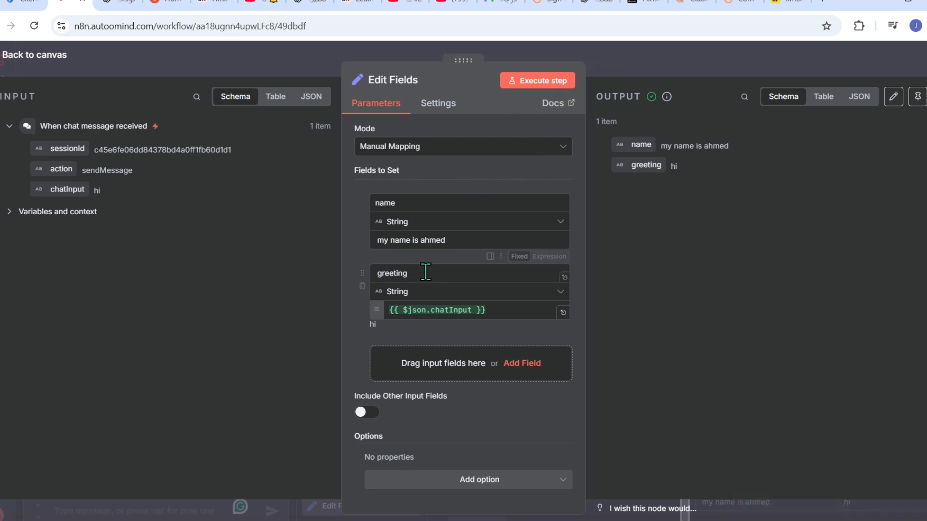
{"action": "left_click", "coordinate": [628, 54]}
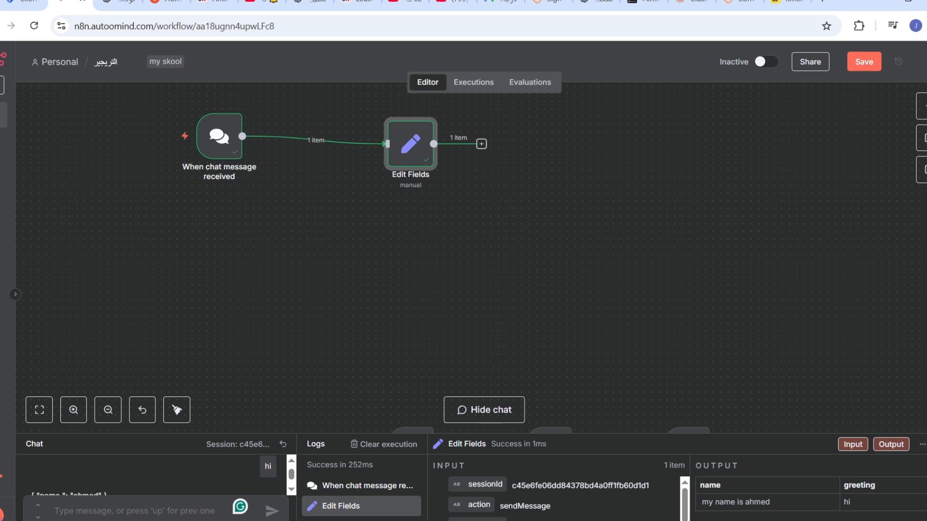
- Remove the chat message trigger and its link to Edit Fields
{"action": "left_click", "coordinate": [464, 409]}
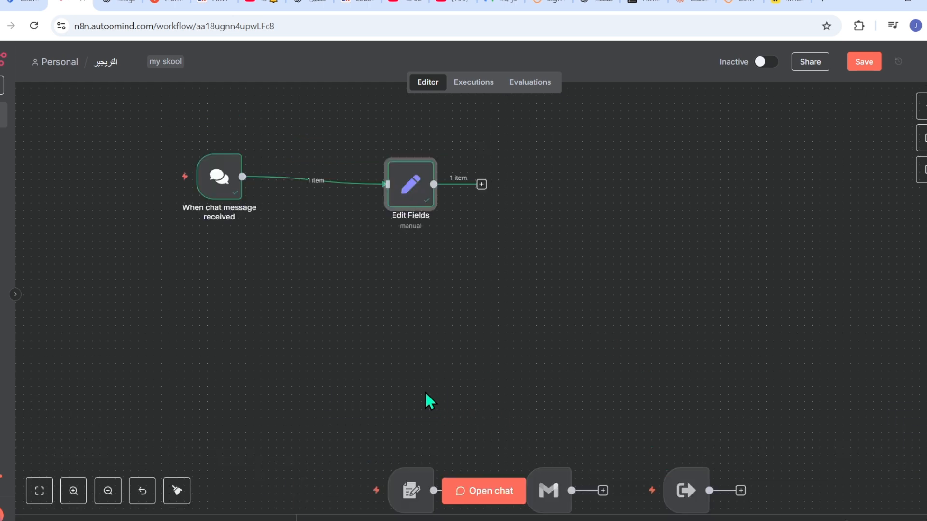
{"action": "scroll", "coordinate": [426, 393], "scroll_direction": "down", "scroll_amount": 2}
{"action": "left_click_drag", "start_coordinate": [406, 423], "coordinate": [319, 208]}
{"action": "left_click_drag", "start_coordinate": [623, 173], "coordinate": [647, 414]}
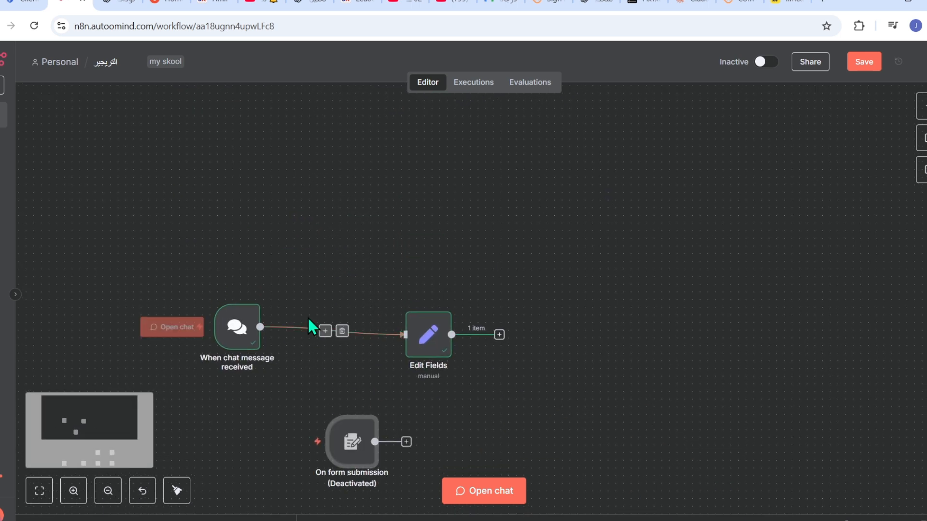
{"action": "left_click", "coordinate": [342, 331]}
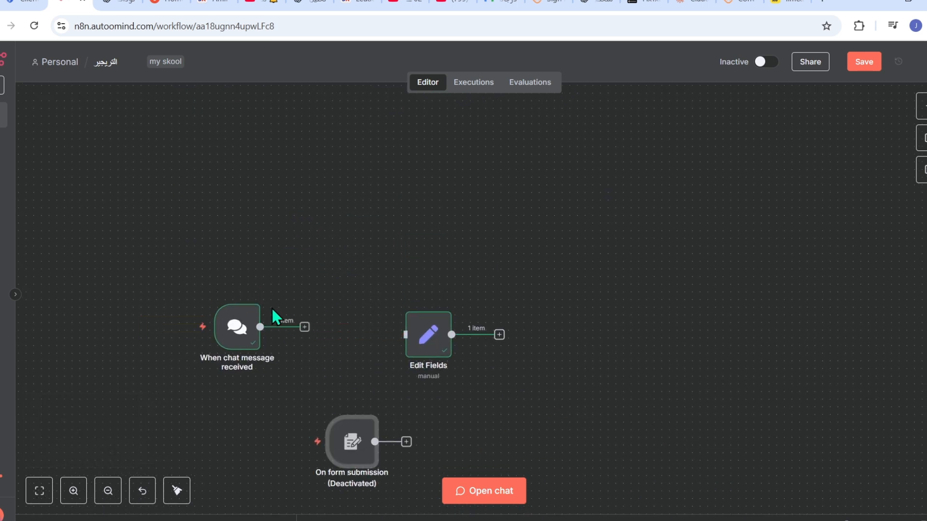
{"action": "left_click_drag", "start_coordinate": [250, 313], "coordinate": [273, 365]}
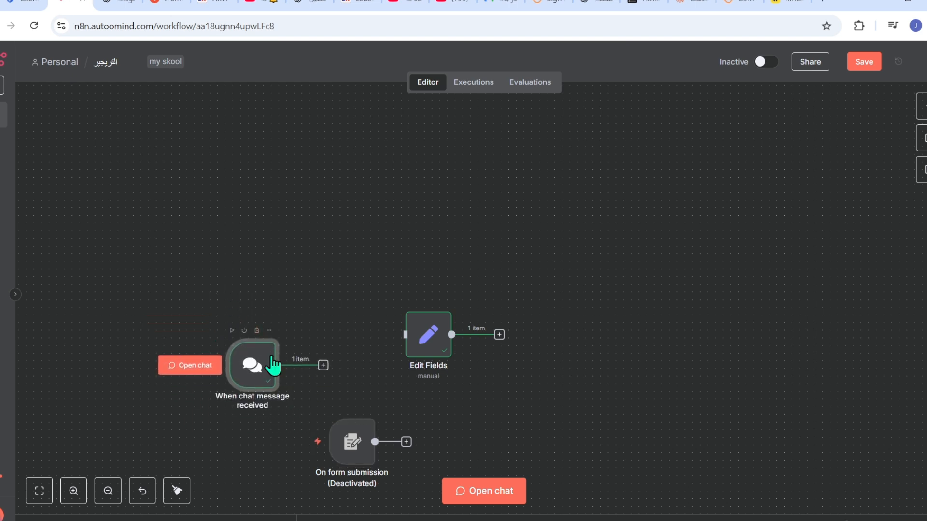
{"action": "left_click", "coordinate": [257, 330]}
- Activate the form submission trigger and connect it to Edit Fields
{"action": "left_click_drag", "start_coordinate": [338, 452], "coordinate": [251, 286]}
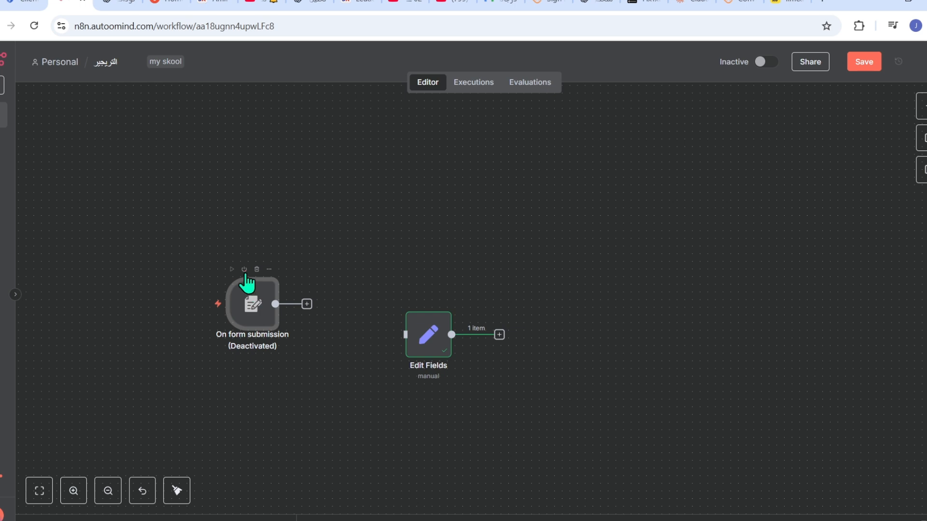
{"action": "left_click", "coordinate": [245, 269]}
{"action": "left_click_drag", "start_coordinate": [306, 304], "coordinate": [406, 340]}
- Execute the workflow and submit the student form with name, phone and email filled in
{"action": "mouse_move", "coordinate": [253, 332]}
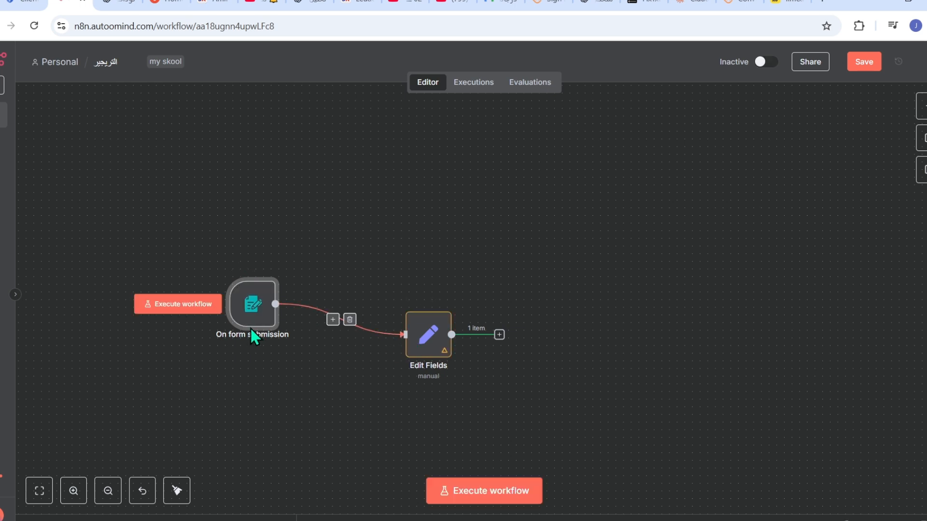
{"action": "left_click", "coordinate": [186, 305]}
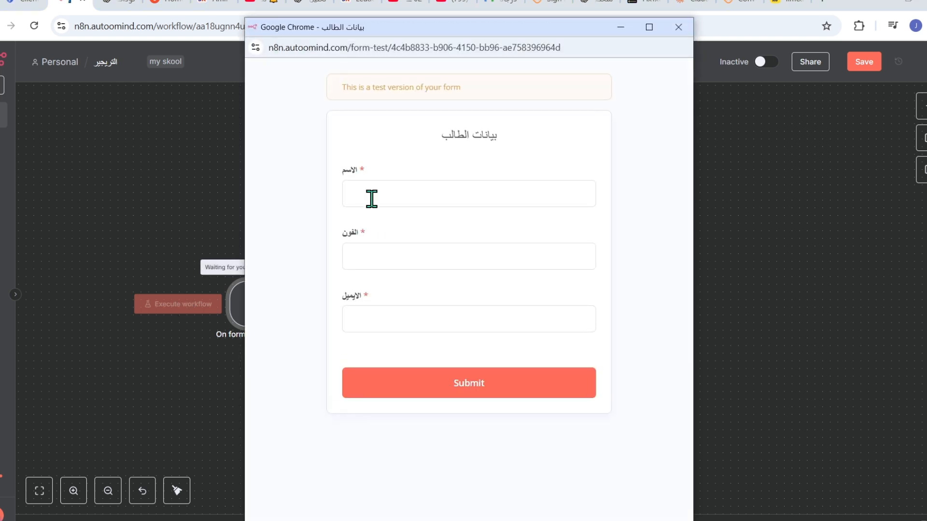
{"action": "left_click", "coordinate": [372, 198]}
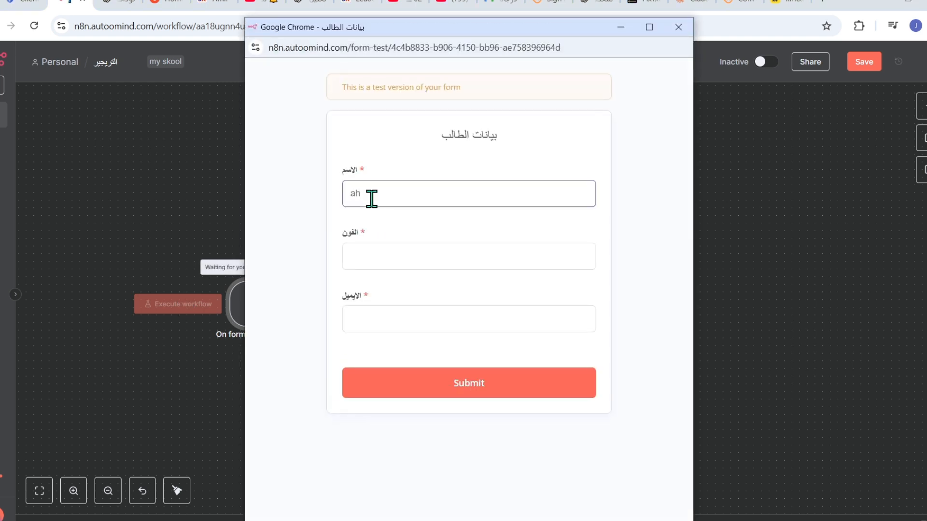
{"action": "left_click", "coordinate": [379, 254]}
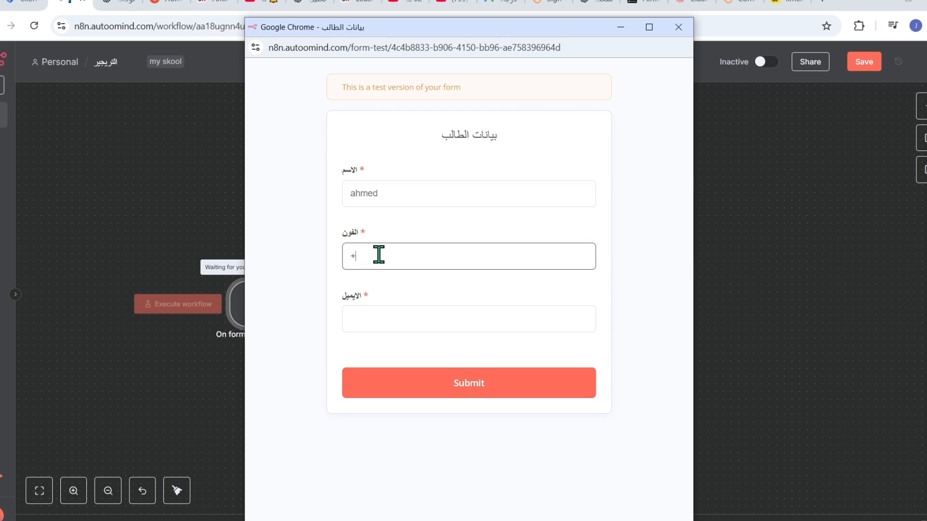
{"action": "type", "text": "+"}
{"action": "key", "text": "BackSpace"}
{"action": "left_click", "coordinate": [409, 321]}
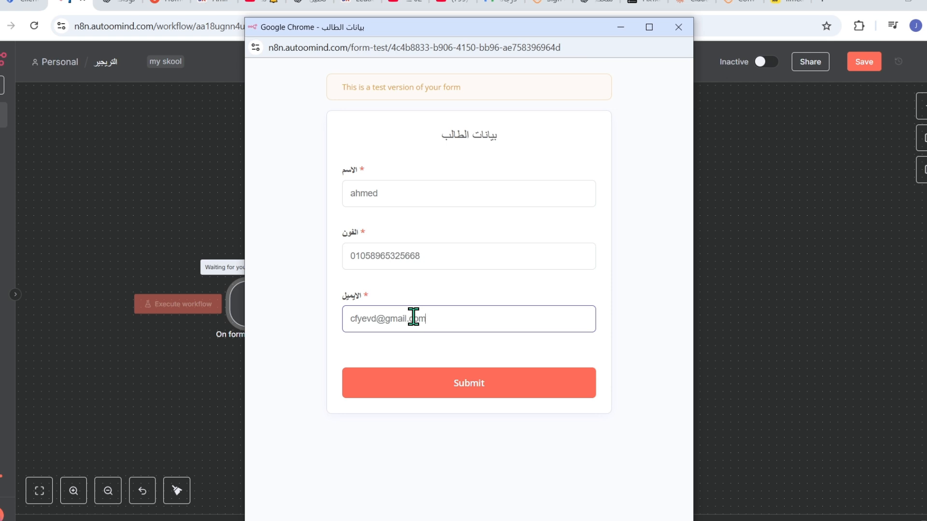
{"action": "left_click", "coordinate": [381, 385]}
- Delete the name and greeting fields from Edit Fields
{"action": "left_click", "coordinate": [783, 234]}
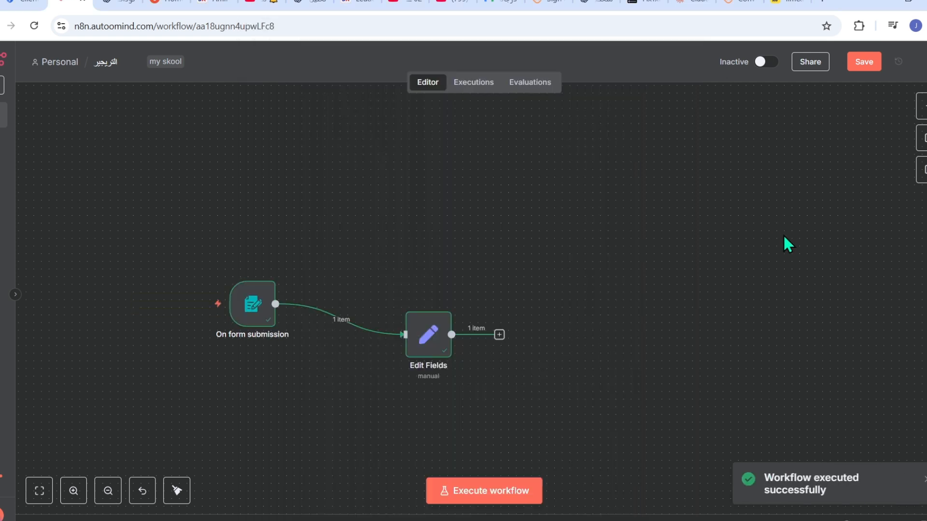
{"action": "scroll", "coordinate": [783, 234], "scroll_direction": "up", "scroll_amount": 5}
{"action": "left_click_drag", "start_coordinate": [306, 332], "coordinate": [759, 175]}
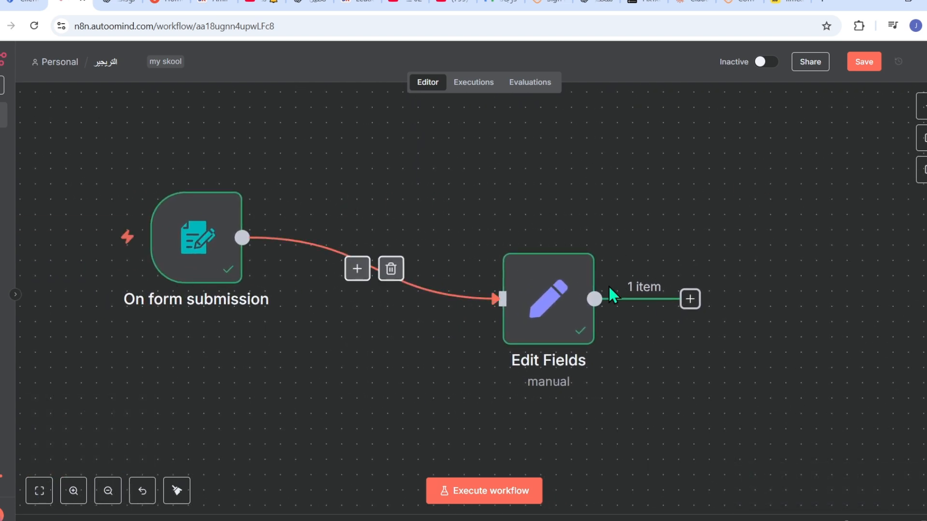
{"action": "double_click", "coordinate": [544, 310]}
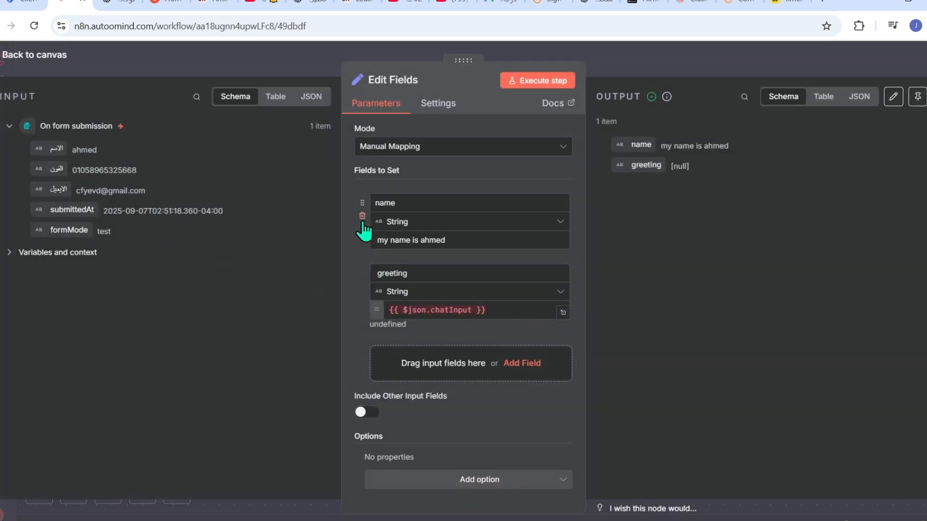
{"action": "left_click", "coordinate": [363, 217]}
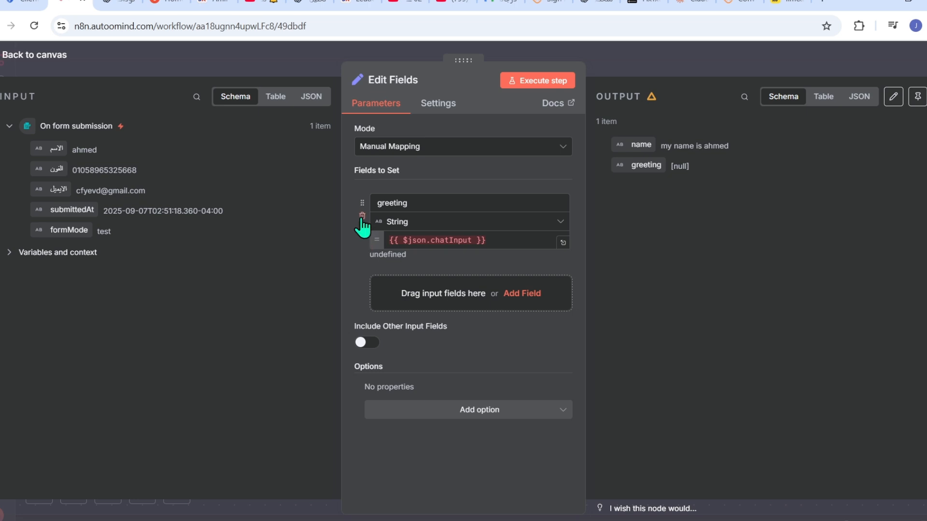
{"action": "left_click", "coordinate": [362, 217]}
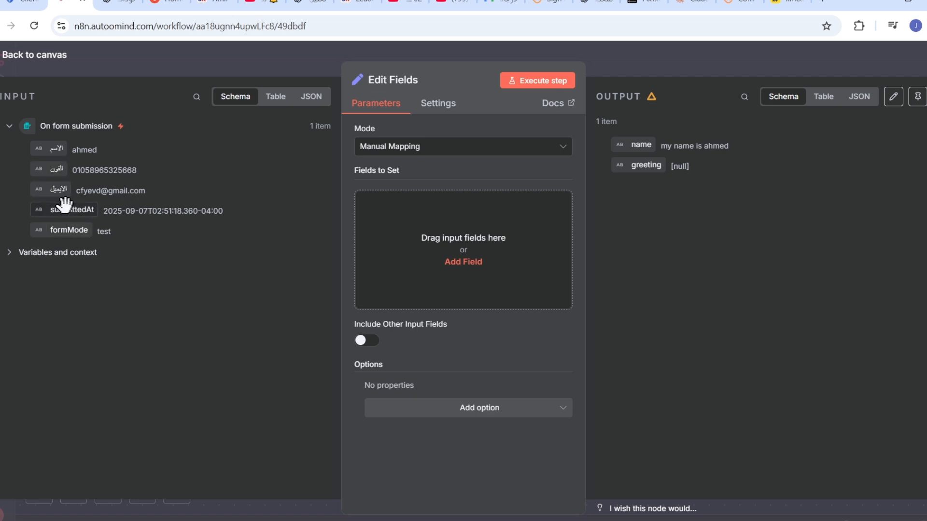
- Map the form's الايميل and الفون values into Edit Fields and rerun the step
{"action": "left_click_drag", "start_coordinate": [44, 187], "coordinate": [391, 255]}
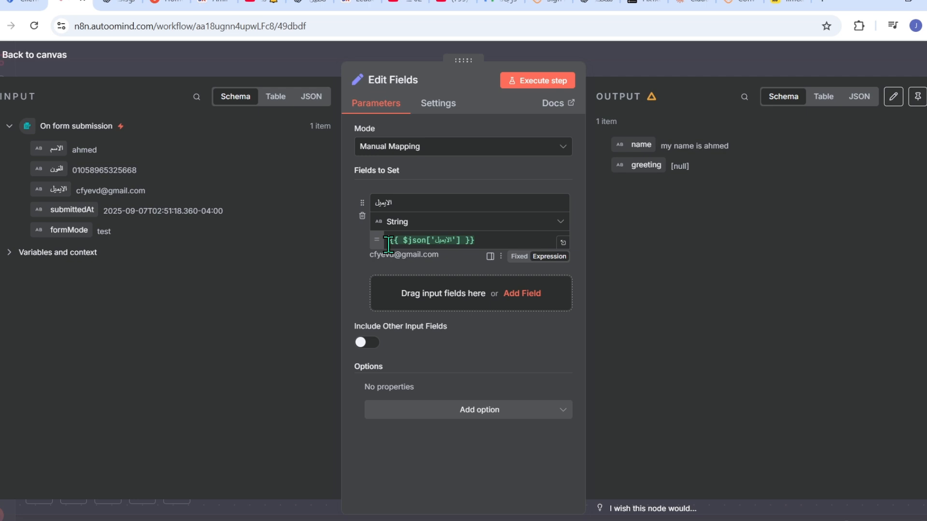
{"action": "left_click", "coordinate": [542, 81]}
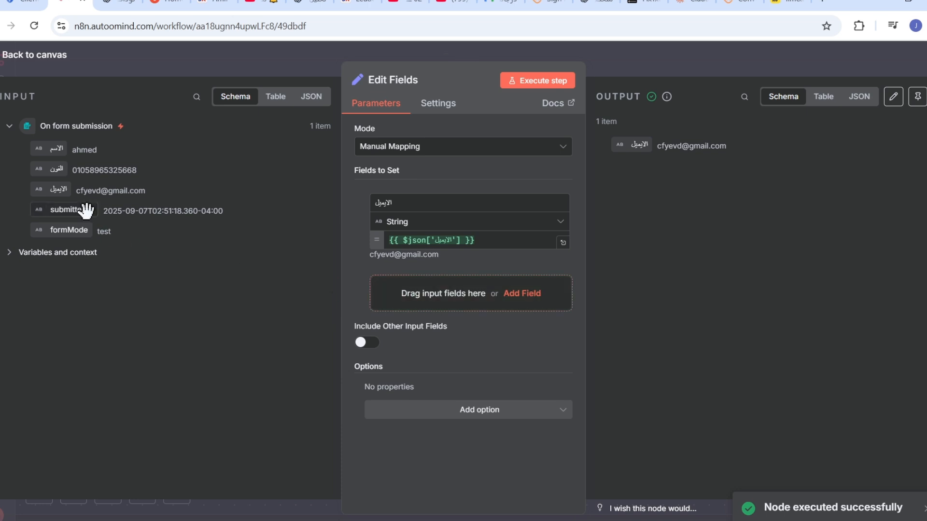
{"action": "left_click_drag", "start_coordinate": [53, 169], "coordinate": [440, 297]}
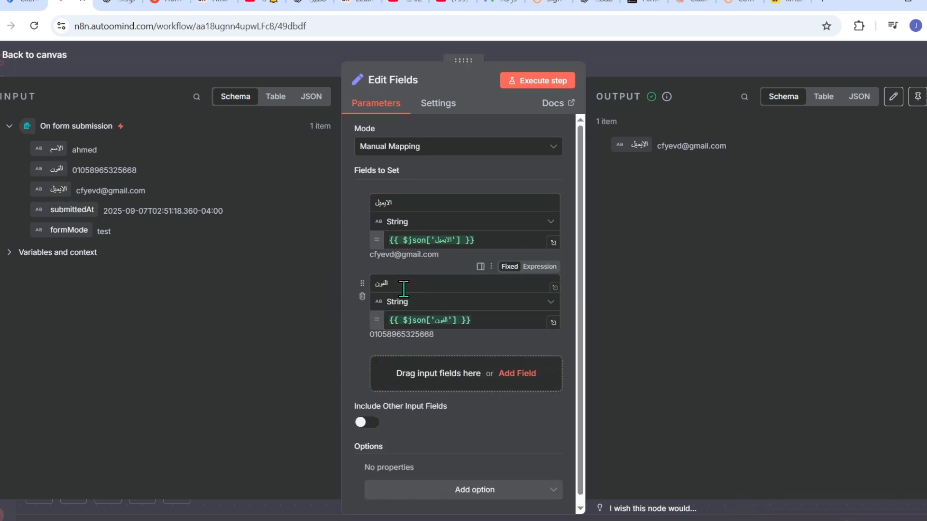
{"action": "left_click", "coordinate": [531, 83]}
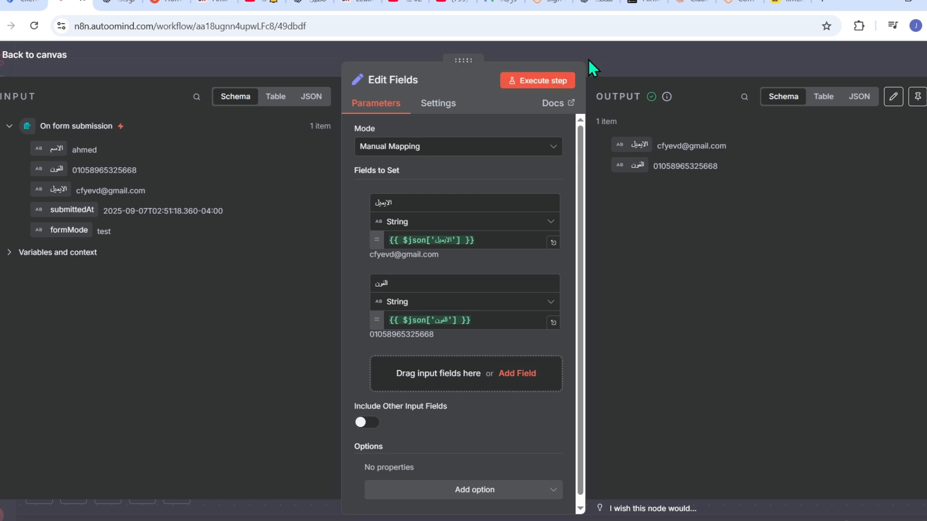
{"action": "left_click", "coordinate": [626, 58]}
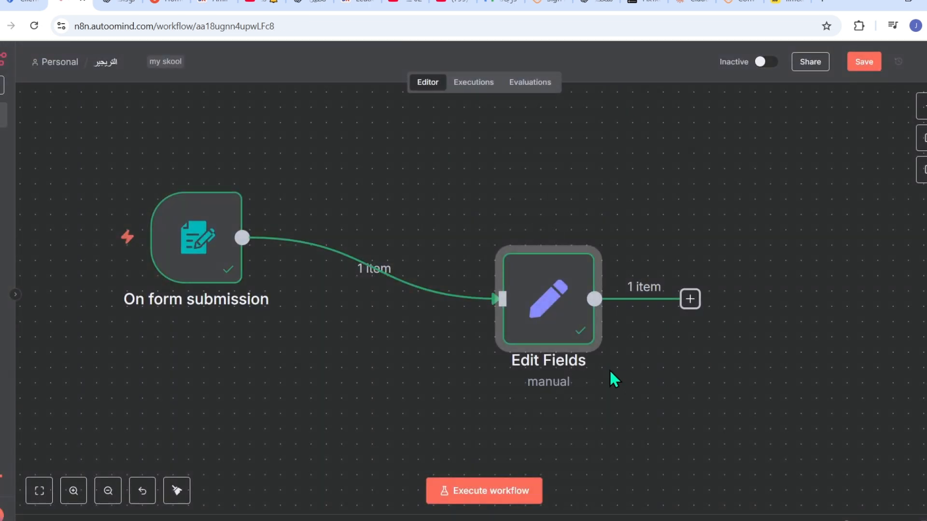
- Add an If node after the form submission trigger
{"action": "left_click", "coordinate": [108, 491]}
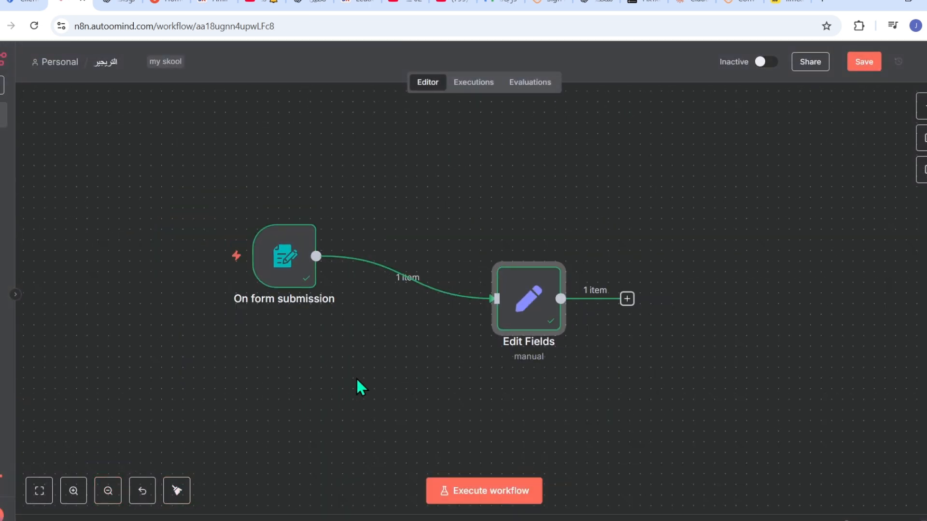
{"action": "left_click_drag", "start_coordinate": [288, 274], "coordinate": [296, 305]}
{"action": "mouse_move", "coordinate": [444, 309]}
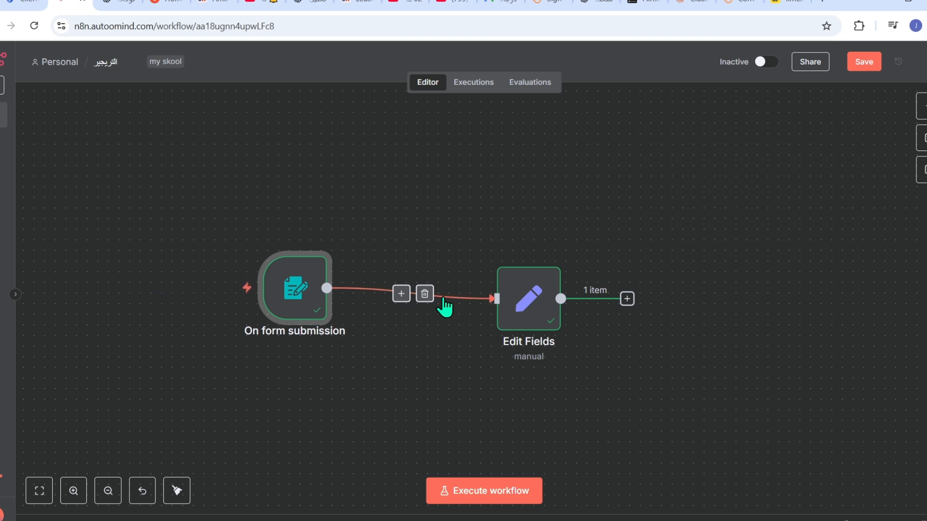
{"action": "left_click", "coordinate": [922, 108]}
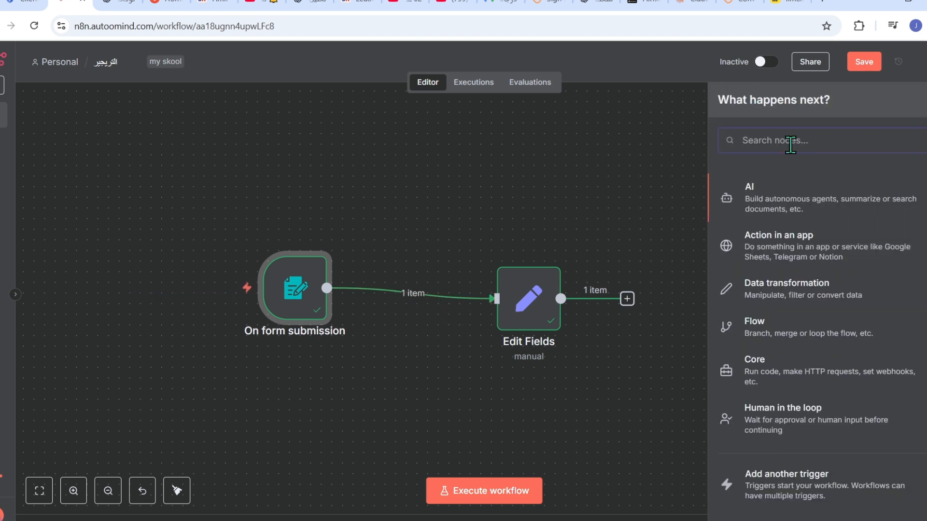
{"action": "type", "text": "if"}
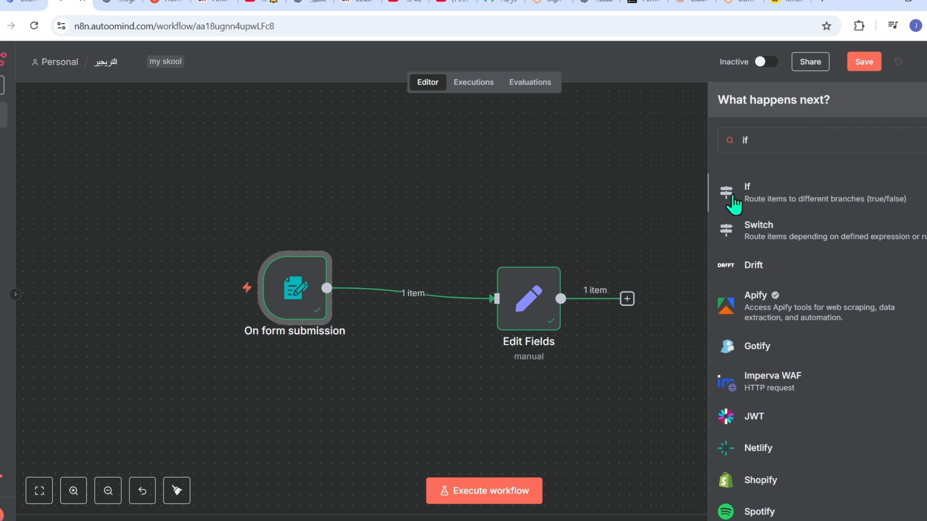
{"action": "left_click", "coordinate": [733, 196]}
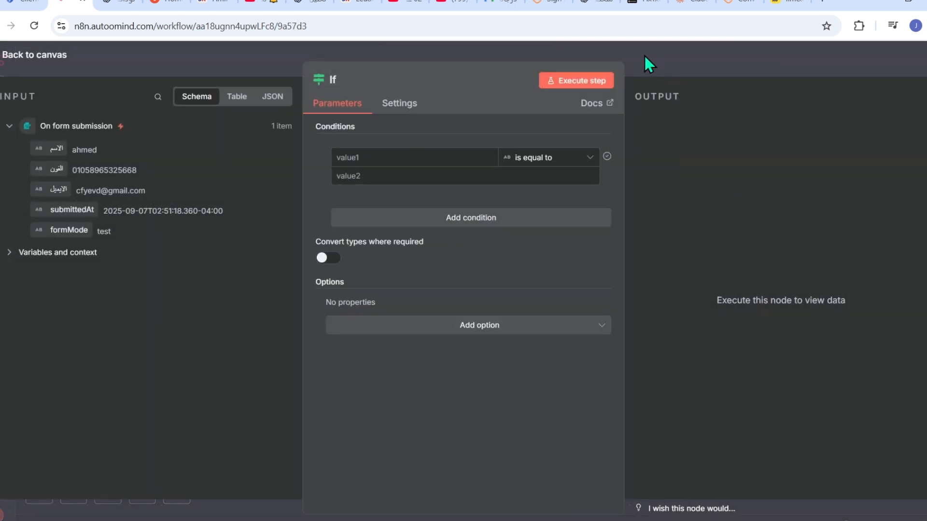
{"action": "left_click", "coordinate": [644, 54]}
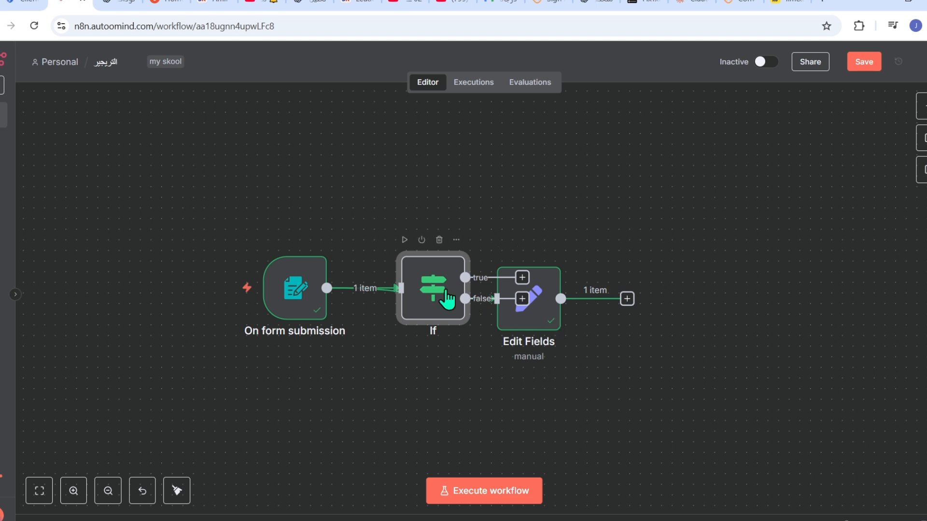
- Unlink the If node and trigger, delete Edit Fields, and reposition the If node
{"action": "left_click_drag", "start_coordinate": [429, 281], "coordinate": [409, 185]}
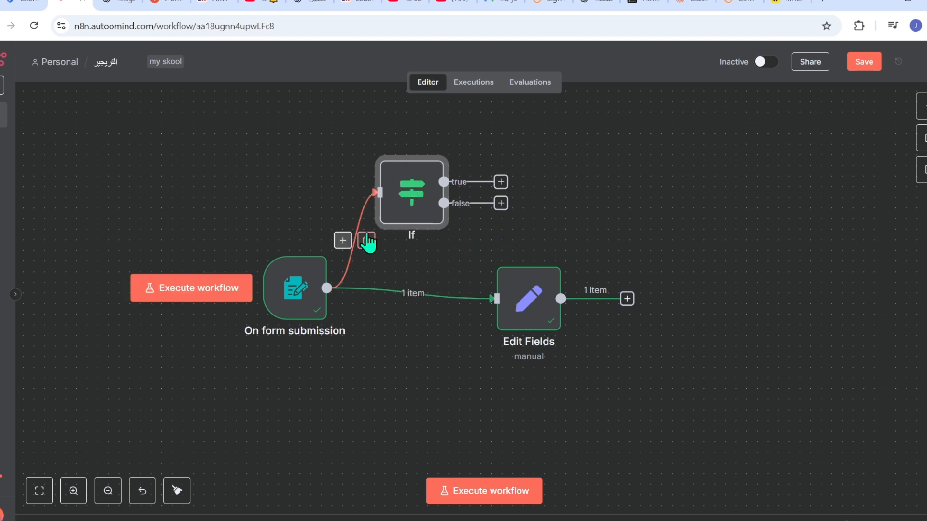
{"action": "left_click", "coordinate": [367, 239]}
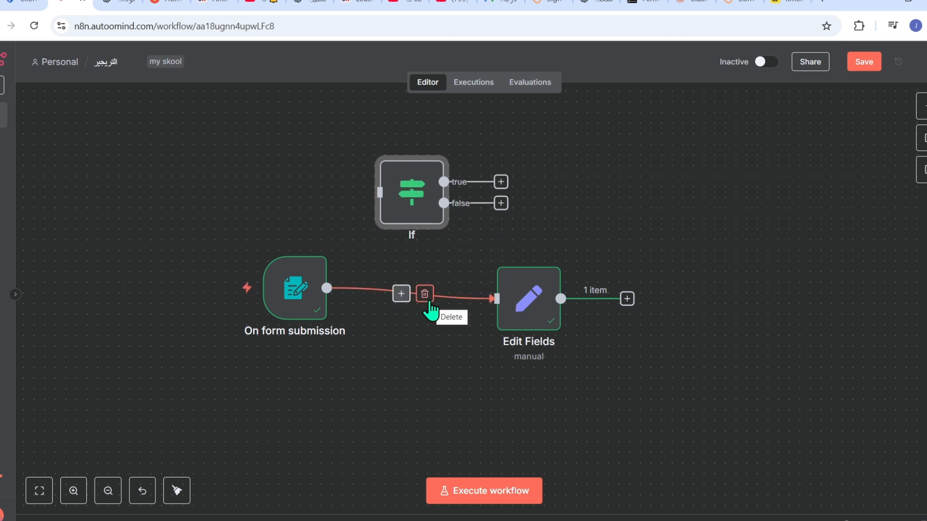
{"action": "left_click", "coordinate": [427, 300]}
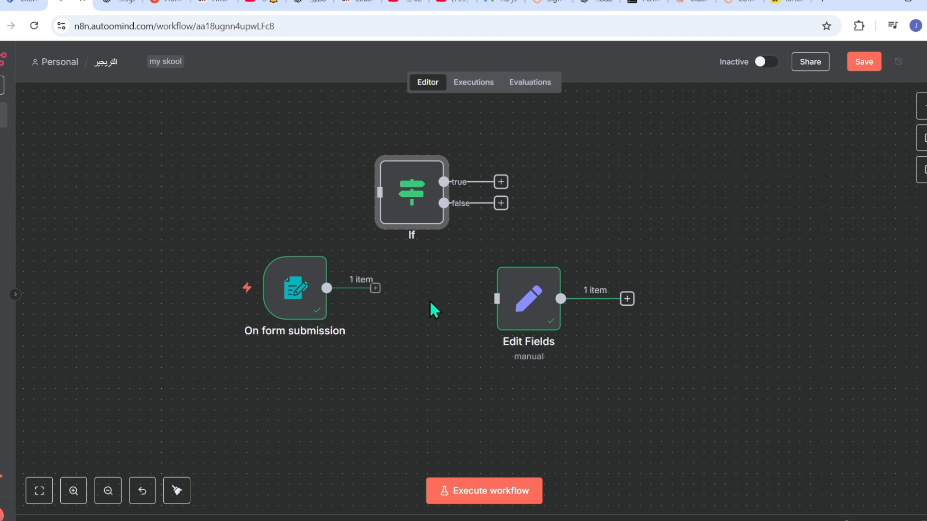
{"action": "left_click", "coordinate": [528, 314]}
{"action": "key", "text": "Delete"}
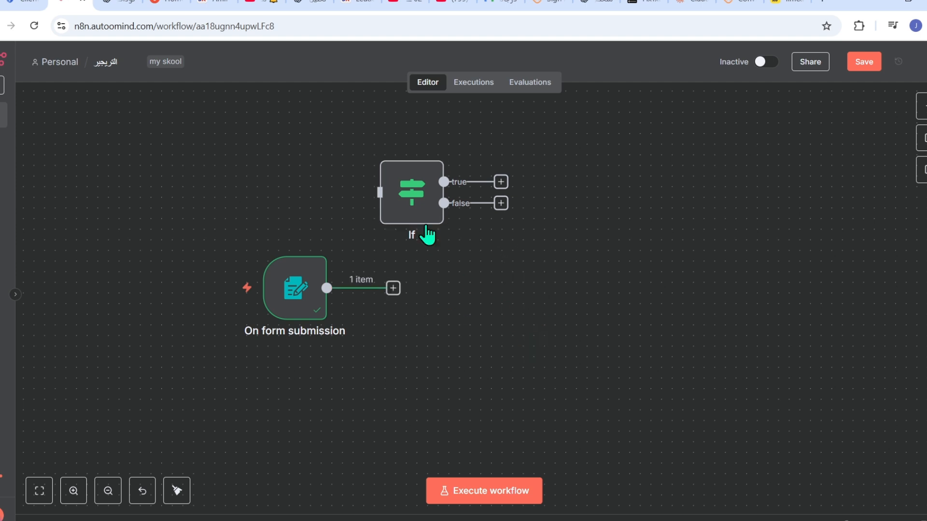
{"action": "left_click_drag", "start_coordinate": [413, 199], "coordinate": [552, 285]}
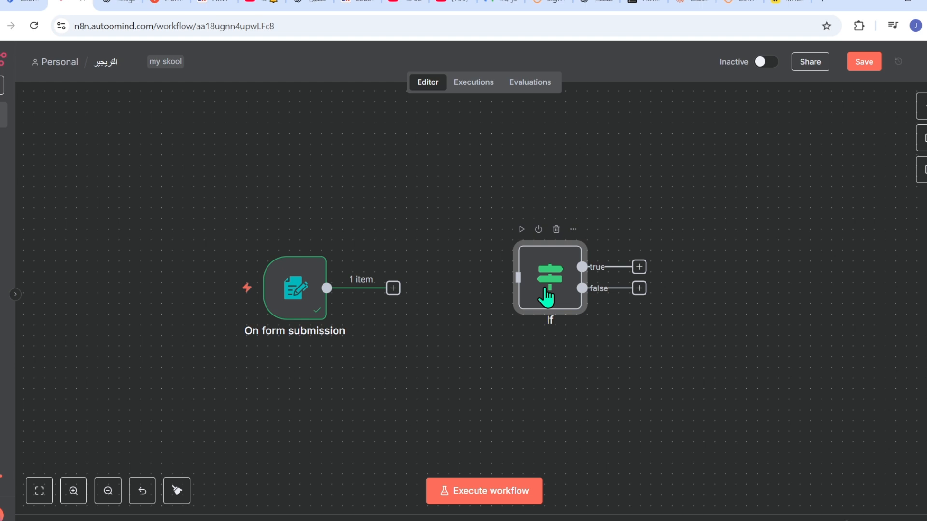
- Wire On form submission into the If node beside it and run the If node
{"action": "left_click_drag", "start_coordinate": [548, 299], "coordinate": [494, 308]}
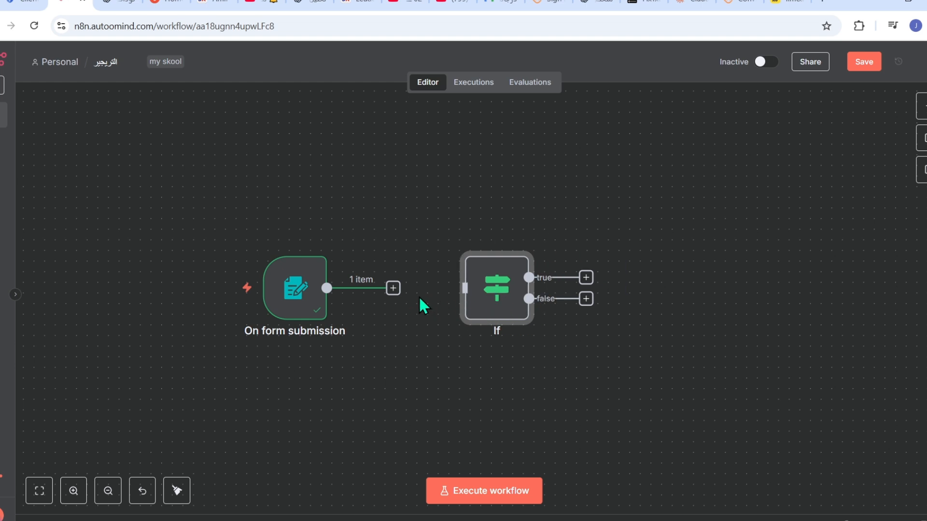
{"action": "left_click_drag", "start_coordinate": [393, 289], "coordinate": [437, 308]}
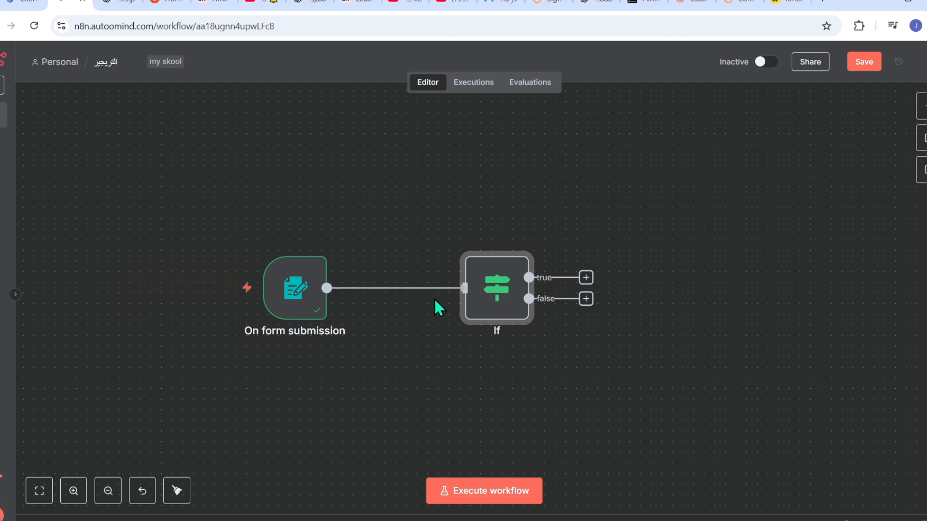
{"action": "left_click", "coordinate": [320, 291]}
{"action": "double_click", "coordinate": [320, 290]}
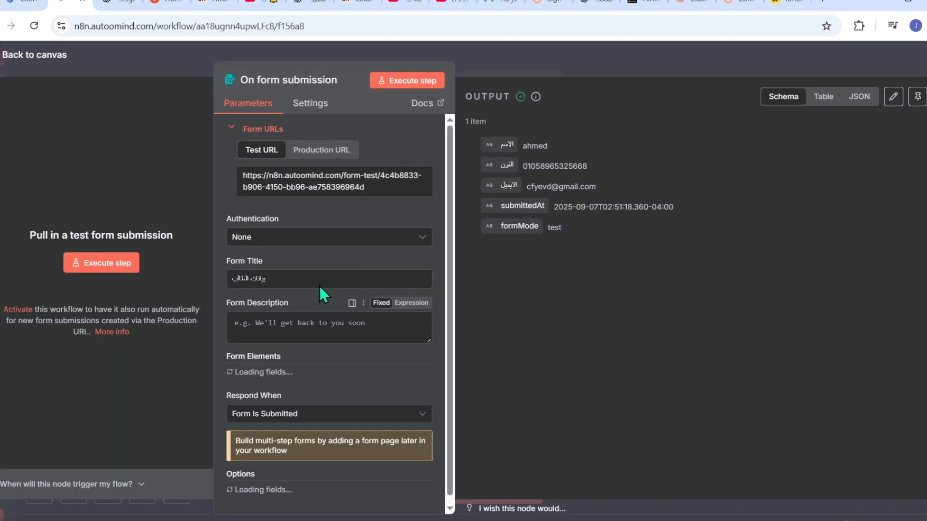
{"action": "left_click", "coordinate": [526, 64]}
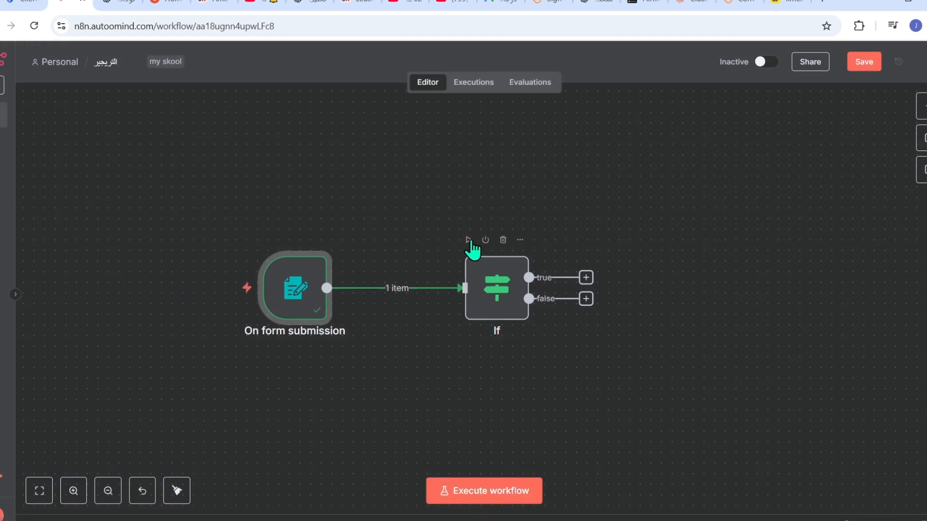
{"action": "left_click", "coordinate": [468, 241]}
- Set the form's الاسم field as the If condition's first value
{"action": "double_click", "coordinate": [485, 292]}
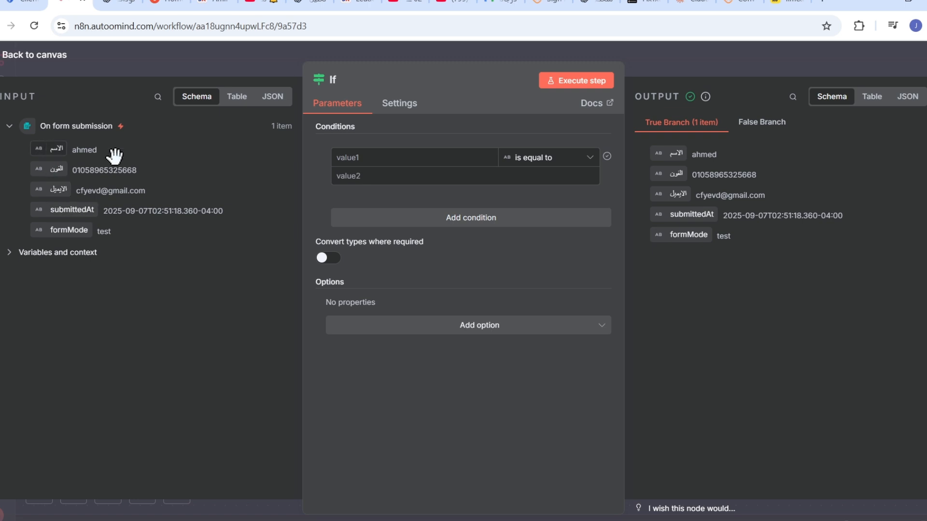
{"action": "left_click_drag", "start_coordinate": [114, 156], "coordinate": [345, 161]}
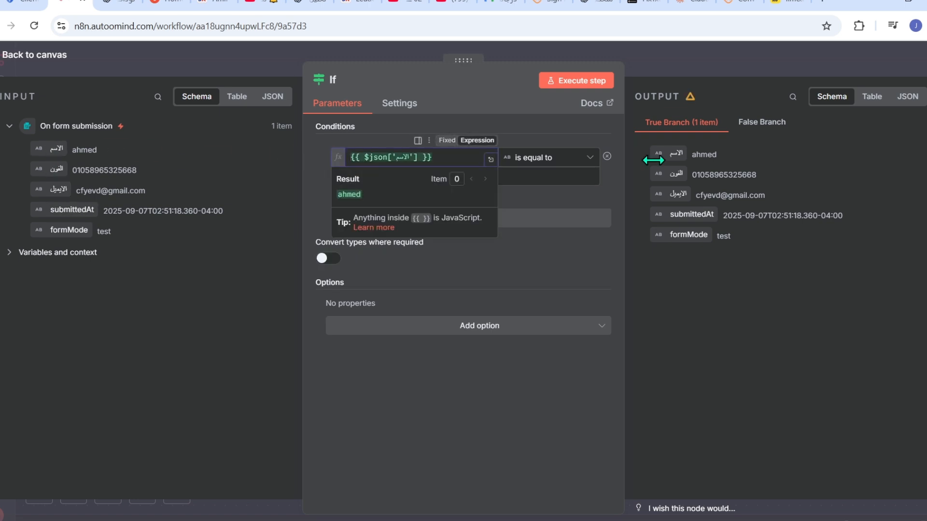
{"action": "left_click", "coordinate": [590, 159]}
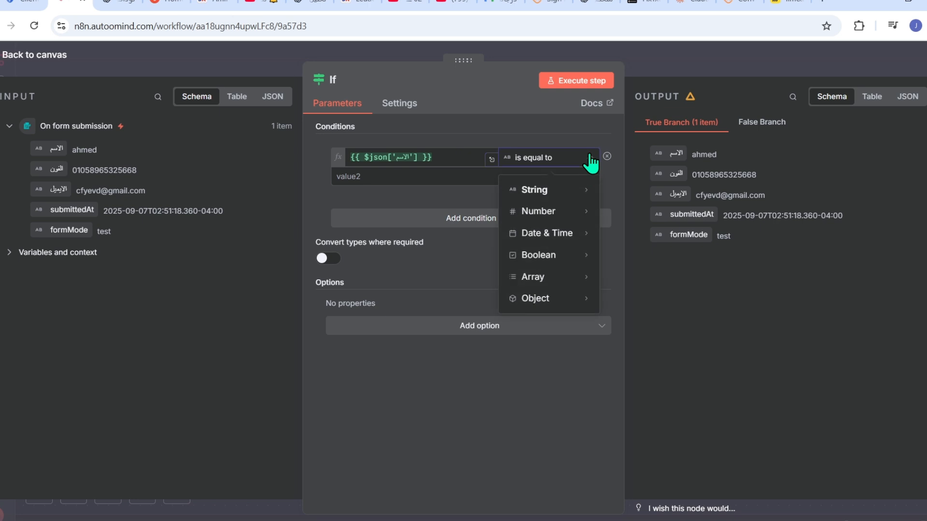
{"action": "mouse_move", "coordinate": [532, 193]}
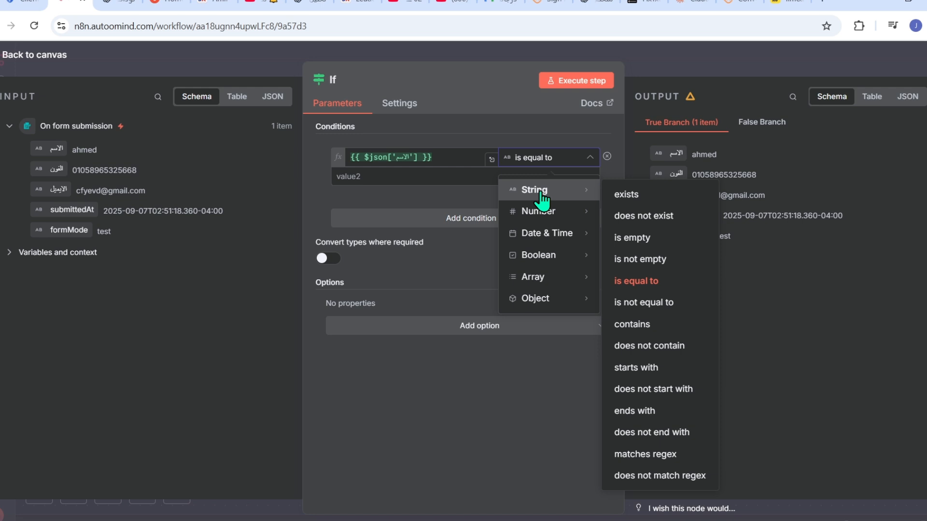
{"action": "mouse_move", "coordinate": [544, 239]}
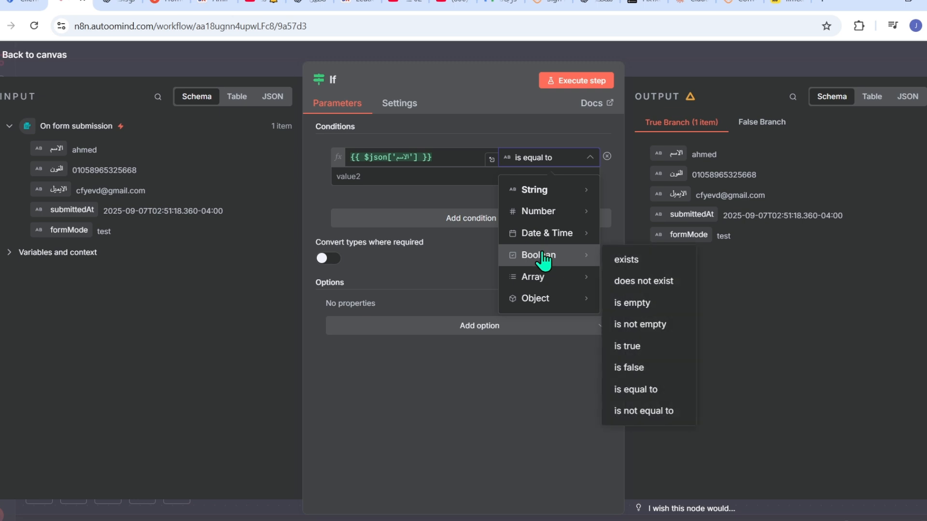
{"action": "mouse_move", "coordinate": [547, 285]}
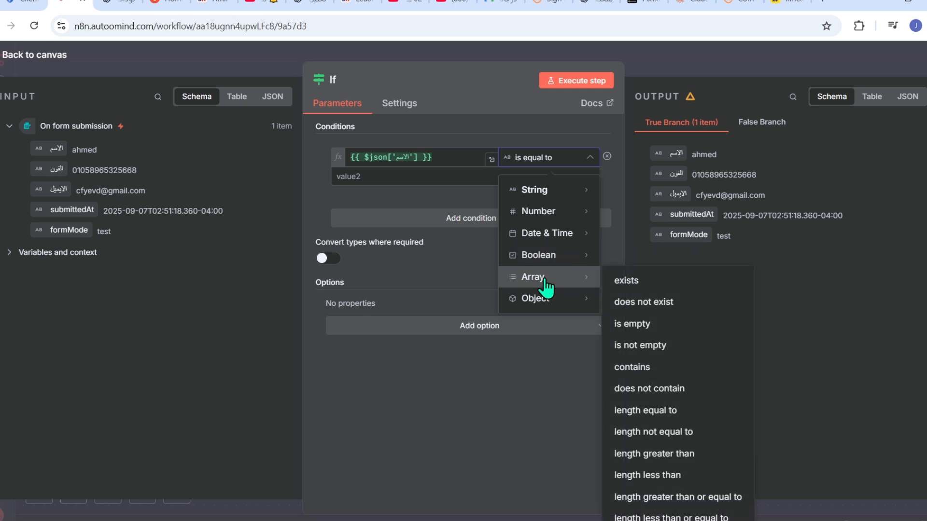
{"action": "mouse_move", "coordinate": [559, 310]}
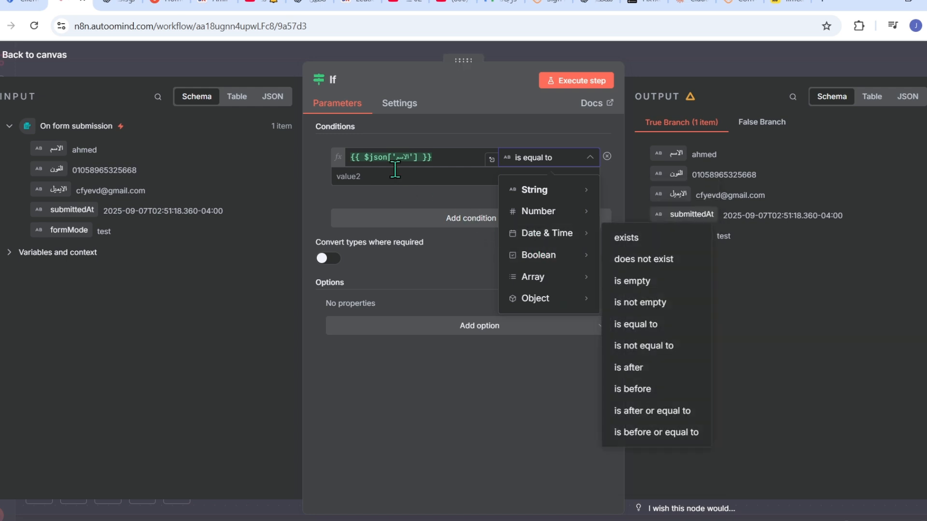
{"action": "left_click", "coordinate": [419, 181]}
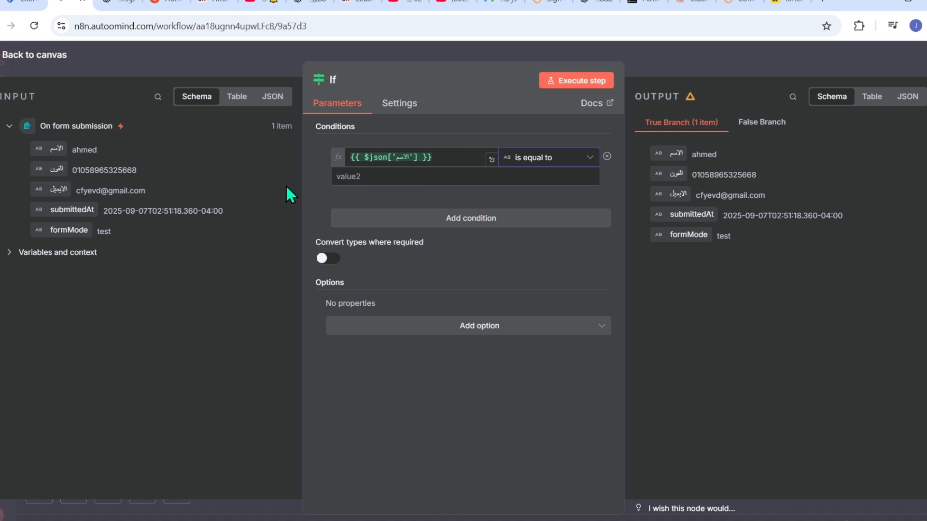
- Choose the String 'exists' operator and run the If node
{"action": "left_click", "coordinate": [590, 159]}
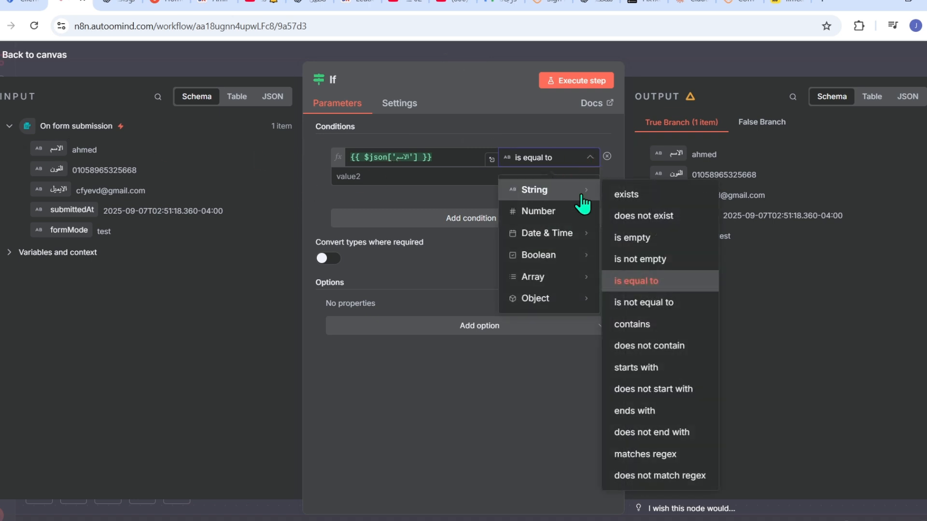
{"action": "left_click", "coordinate": [626, 195]}
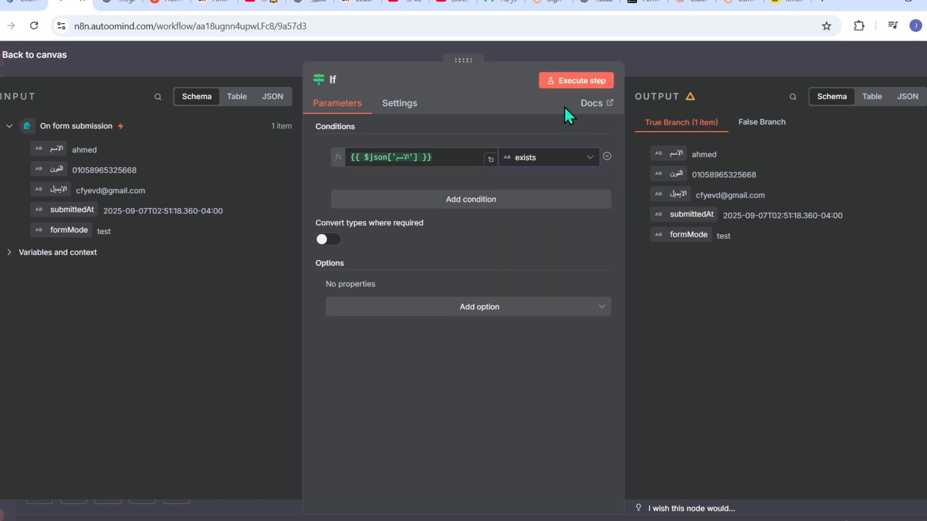
{"action": "left_click", "coordinate": [562, 79]}
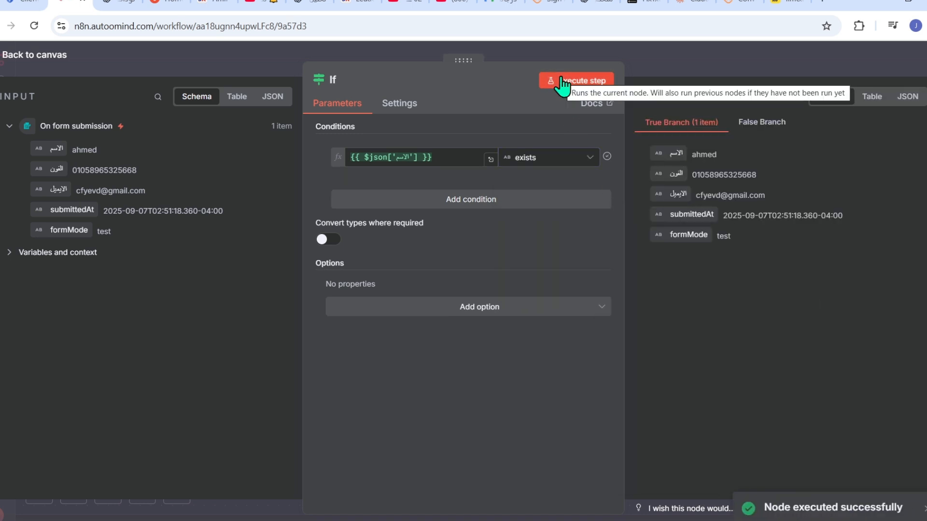
{"action": "left_click", "coordinate": [673, 58]}
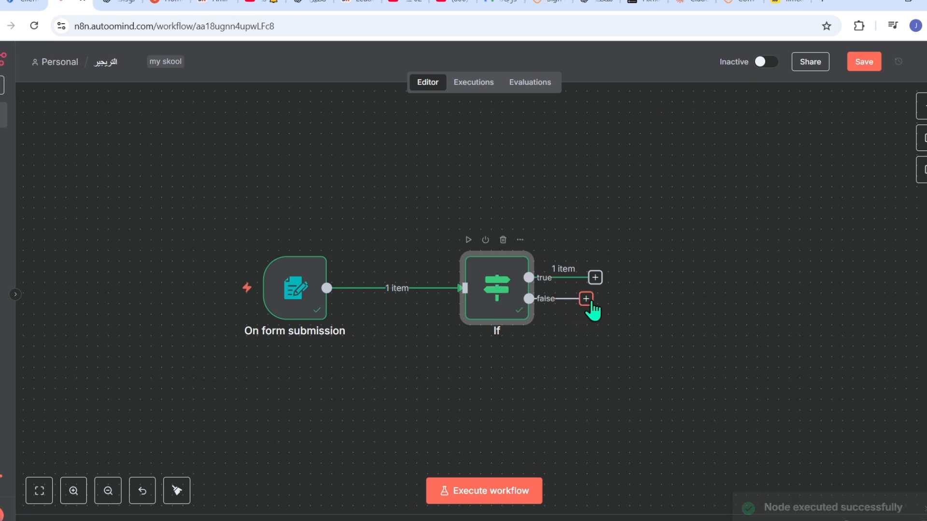
- Drag new connections from the If node's true and false outputs to choose a following node
{"action": "left_click_drag", "start_coordinate": [585, 299], "coordinate": [628, 387]}
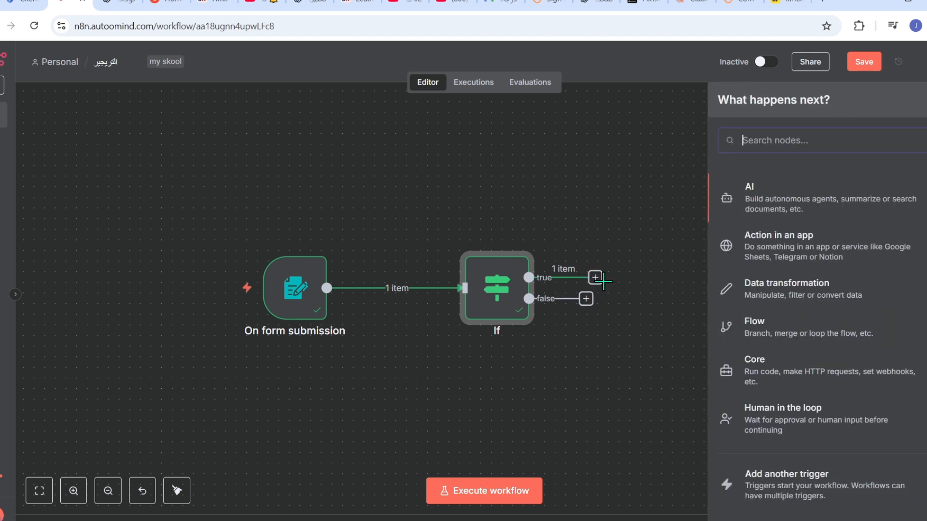
{"action": "left_click_drag", "start_coordinate": [596, 280], "coordinate": [630, 147]}
{"action": "left_click_drag", "start_coordinate": [596, 279], "coordinate": [666, 183]}
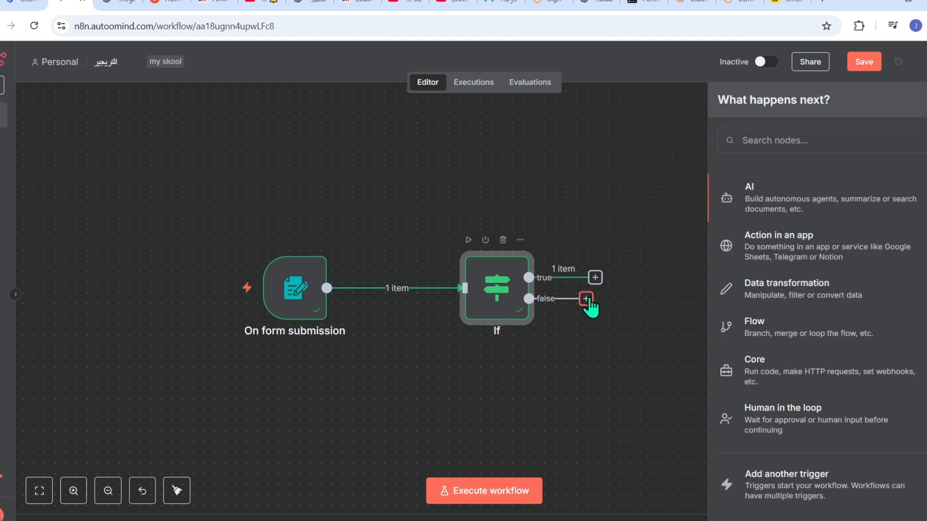
{"action": "left_click_drag", "start_coordinate": [587, 300], "coordinate": [656, 351]}
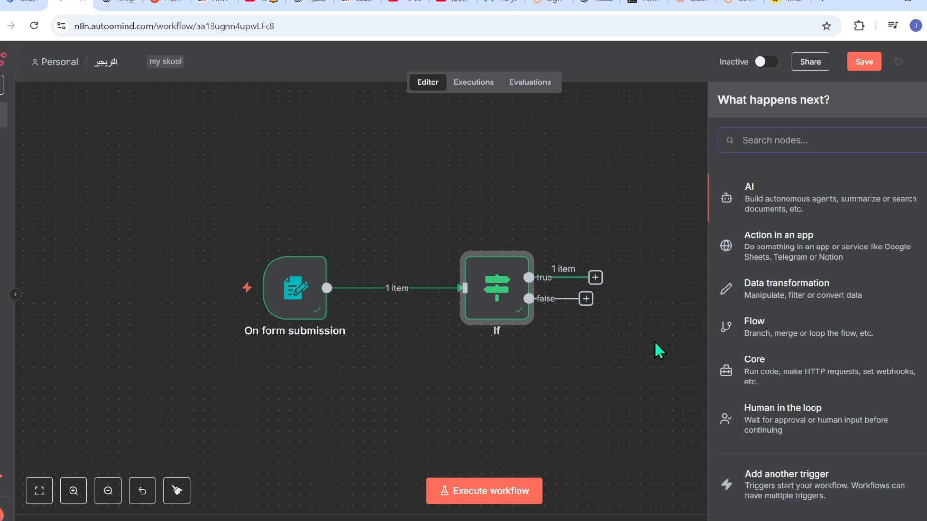
{"action": "mouse_move", "coordinate": [512, 295]}
- Add a second If condition checking that the الفون field exists
{"action": "double_click", "coordinate": [513, 300]}
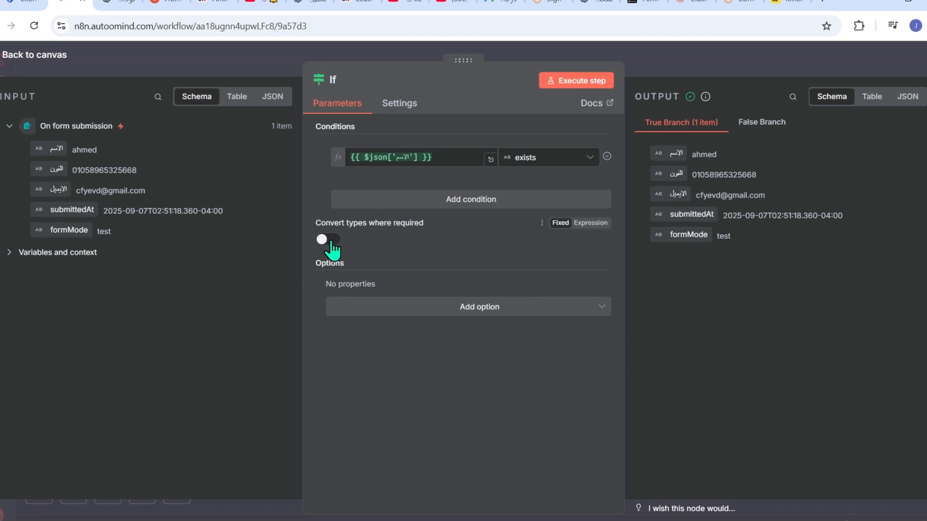
{"action": "left_click", "coordinate": [422, 211]}
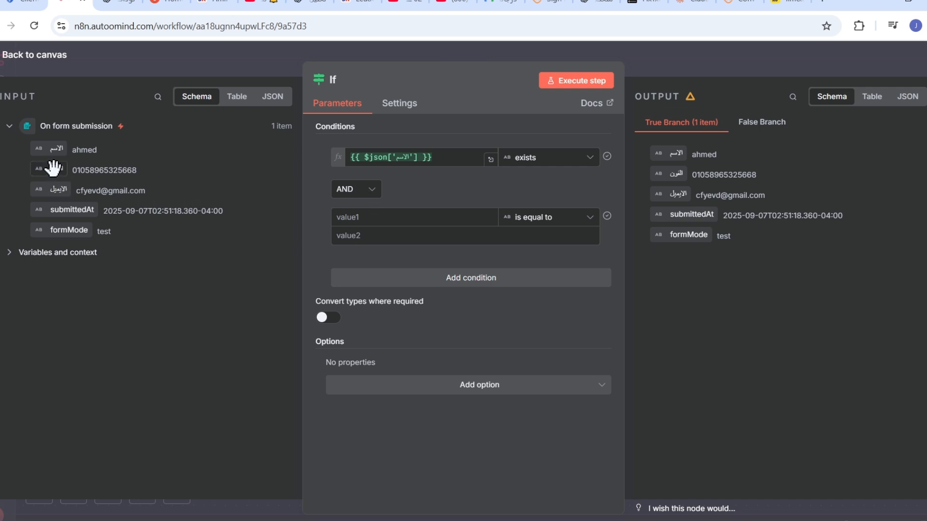
{"action": "left_click_drag", "start_coordinate": [53, 168], "coordinate": [371, 216]}
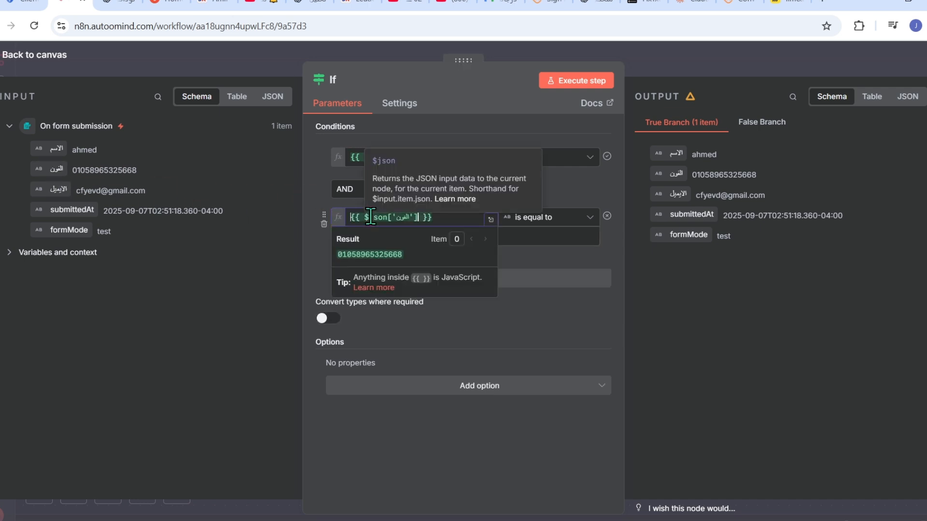
{"action": "left_click", "coordinate": [589, 219]}
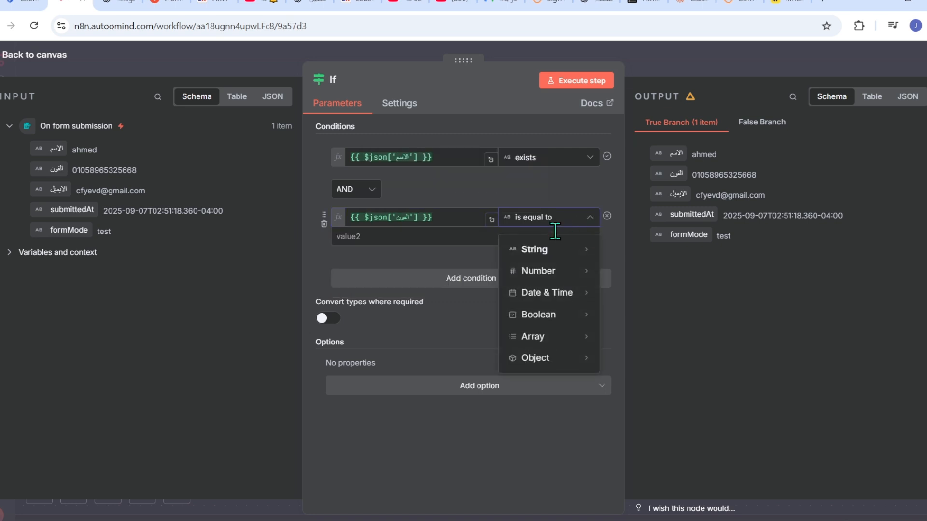
{"action": "mouse_move", "coordinate": [544, 249]}
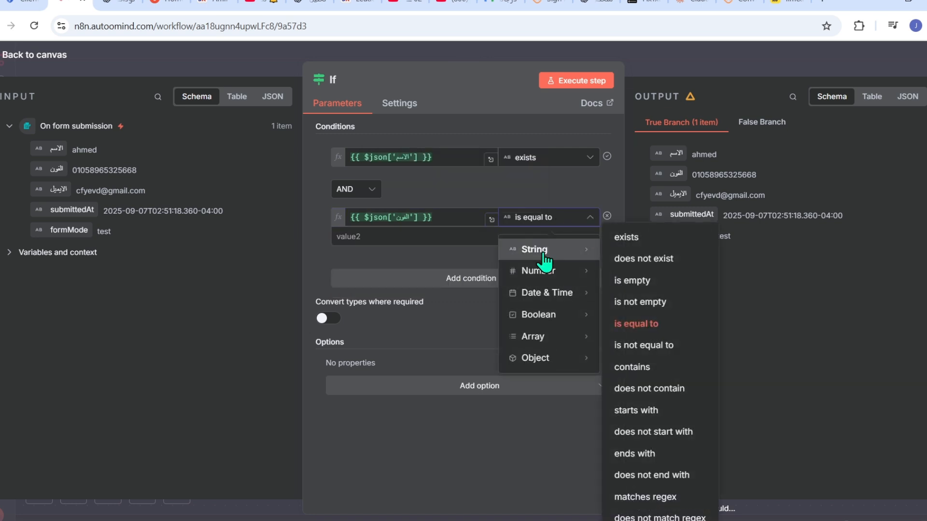
{"action": "left_click", "coordinate": [636, 237]}
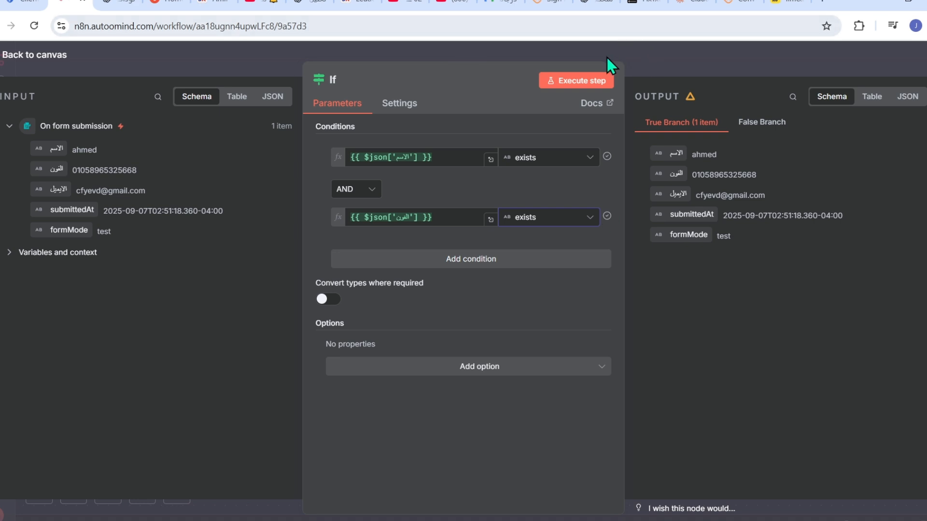
- Combine the two If conditions with OR and rerun the node successfully
{"action": "left_click", "coordinate": [587, 84]}
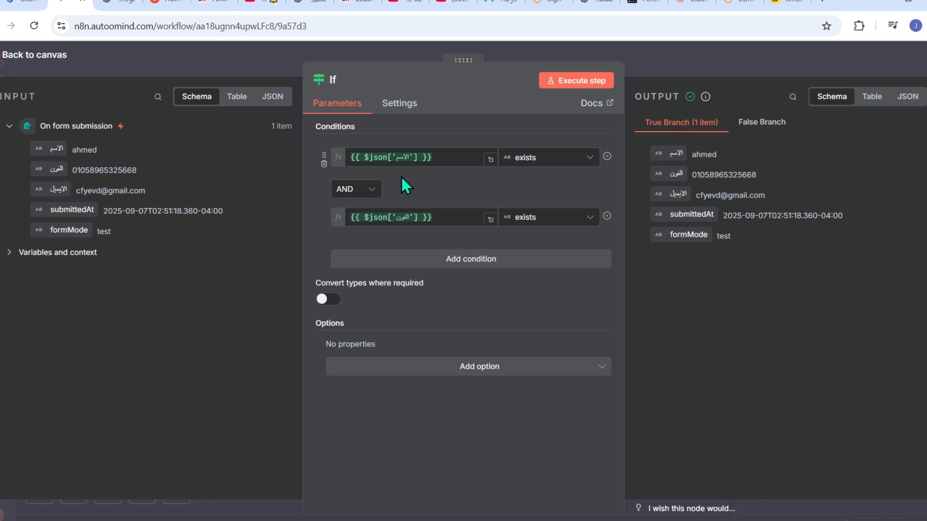
{"action": "left_click", "coordinate": [372, 194]}
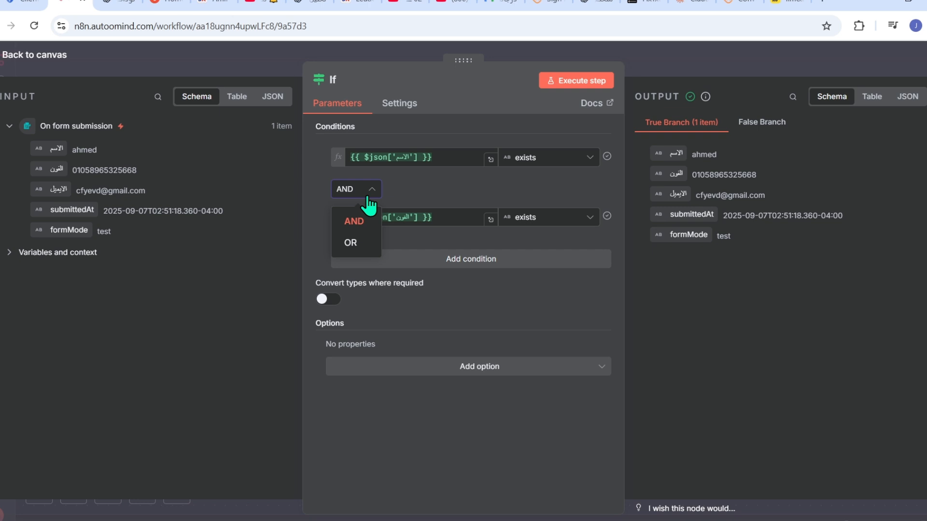
{"action": "left_click", "coordinate": [349, 242]}
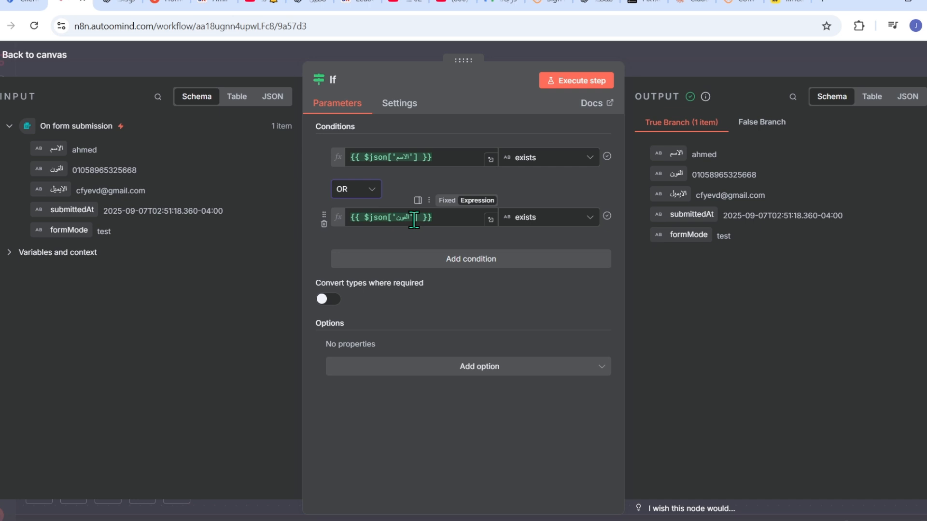
{"action": "left_click", "coordinate": [588, 79]}
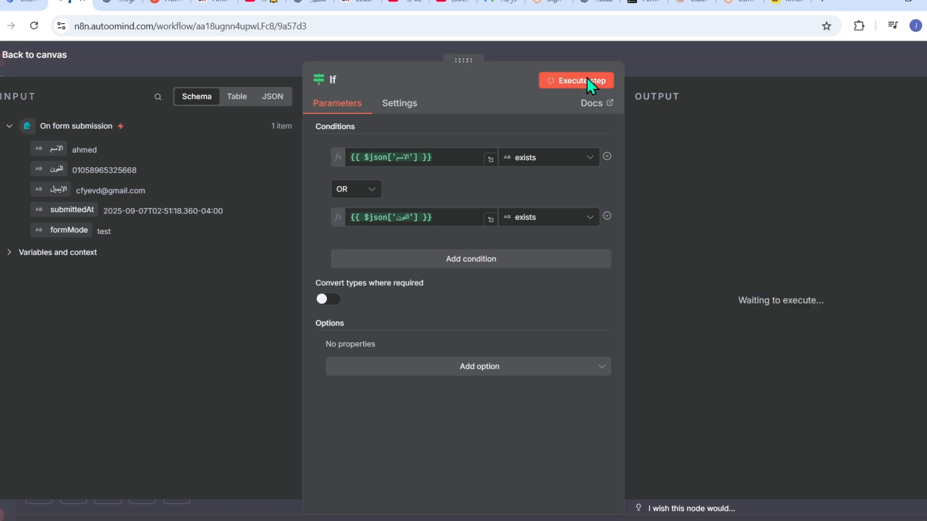
{"action": "left_click", "coordinate": [657, 65]}
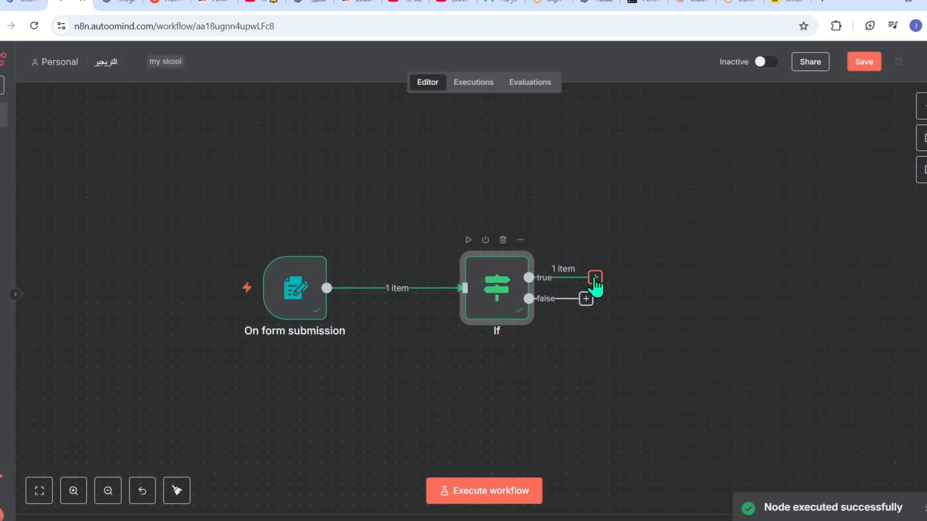
- Add a Switch node after the If node via the 'sw' node search
{"action": "left_click_drag", "start_coordinate": [595, 278], "coordinate": [687, 232]}
{"action": "left_click_drag", "start_coordinate": [586, 298], "coordinate": [667, 338]}
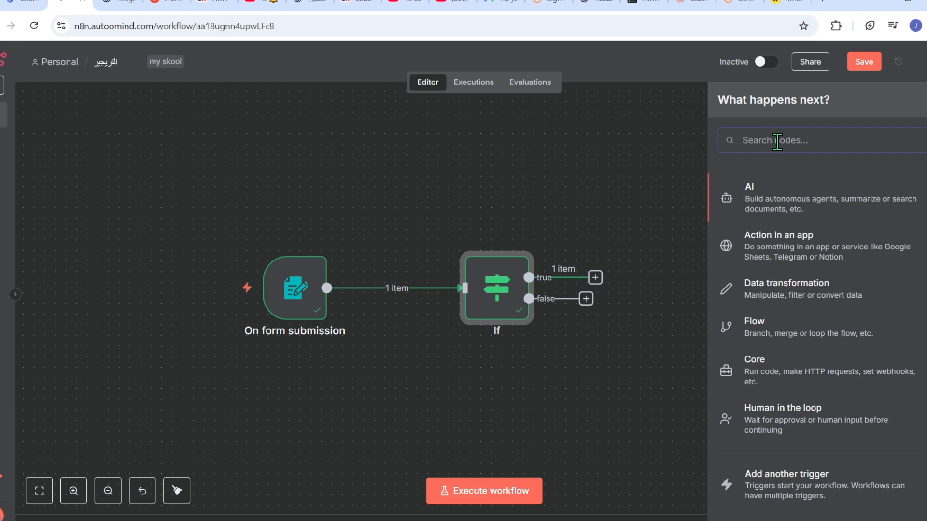
{"action": "type", "text": "sw"}
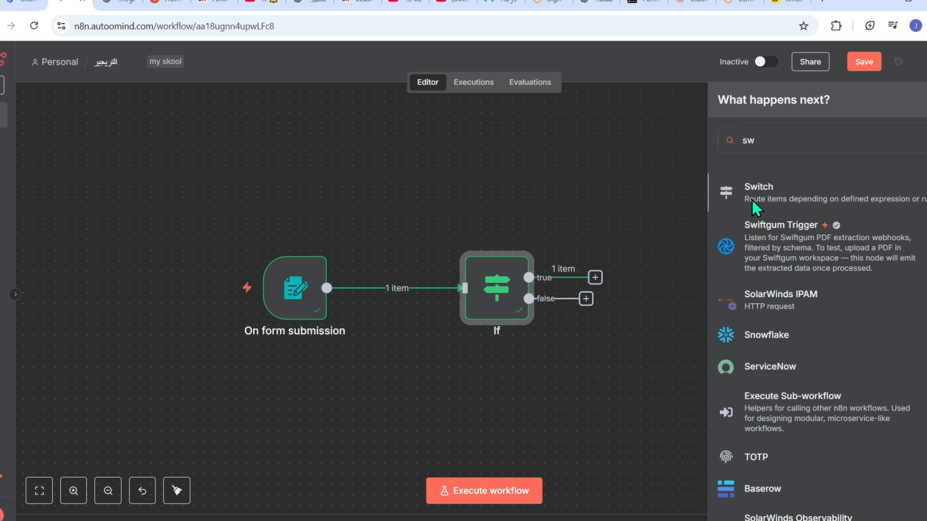
{"action": "left_click", "coordinate": [752, 200]}
- Move the Switch node aside and delete its link from the If false output
{"action": "left_click", "coordinate": [621, 68]}
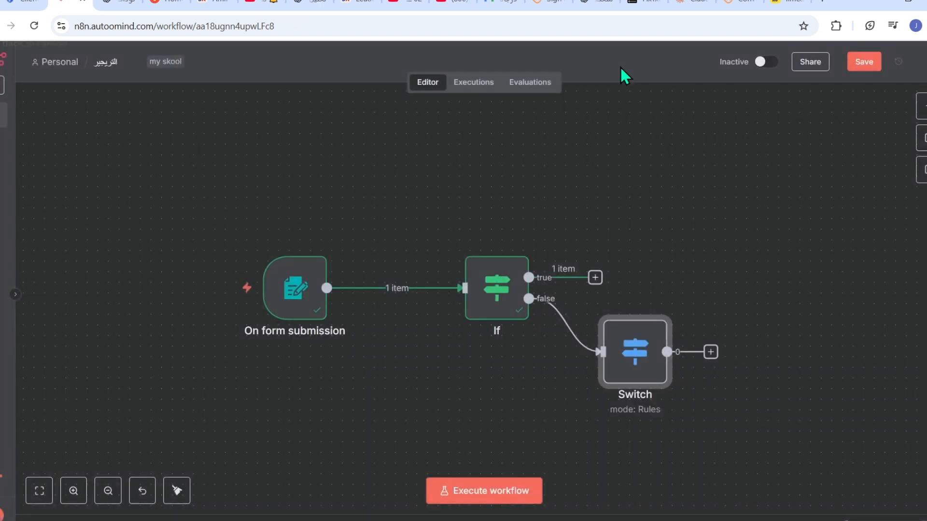
{"action": "left_click_drag", "start_coordinate": [647, 347], "coordinate": [711, 326]}
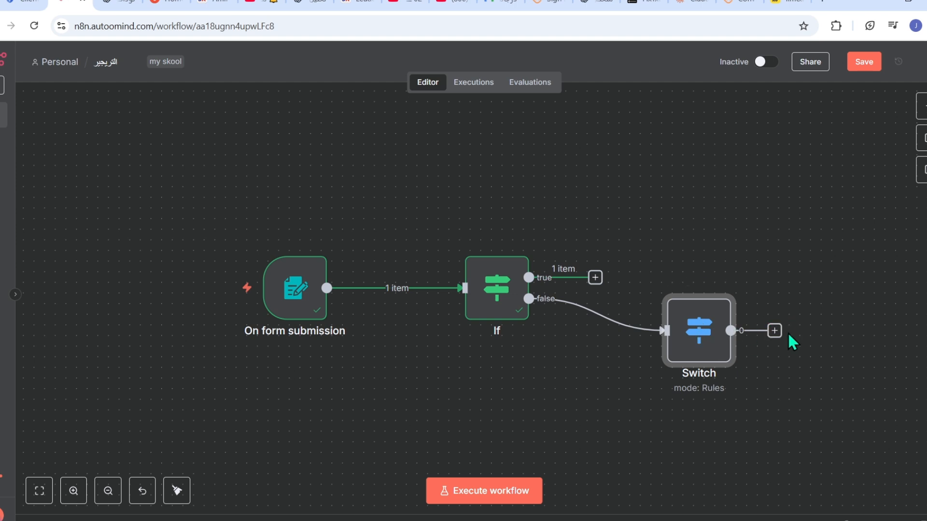
{"action": "mouse_move", "coordinate": [614, 331]}
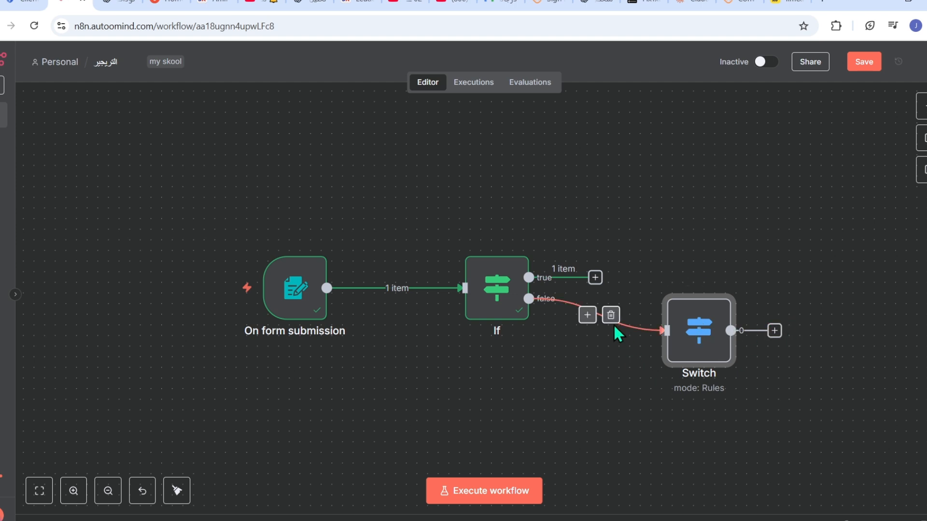
{"action": "left_click", "coordinate": [612, 320]}
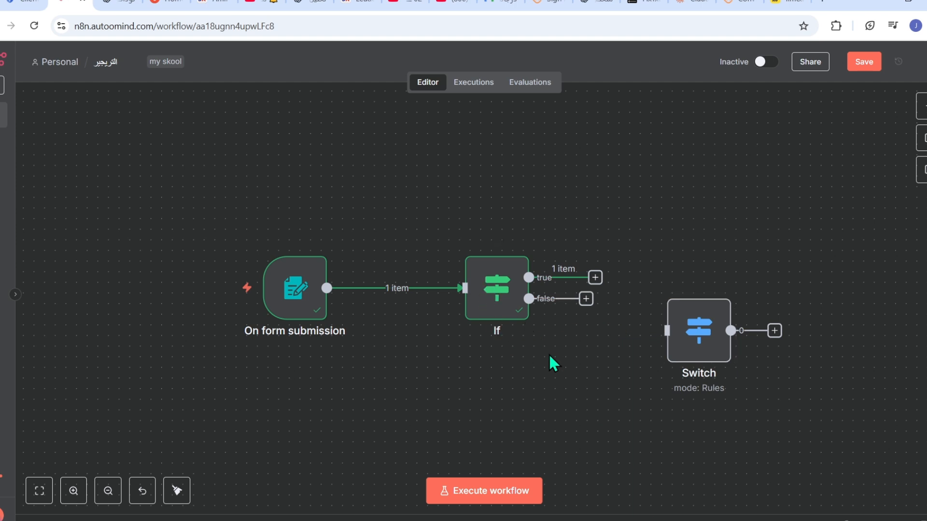
- Delete the On form submission→If link and remove the If node
{"action": "mouse_move", "coordinate": [483, 324]}
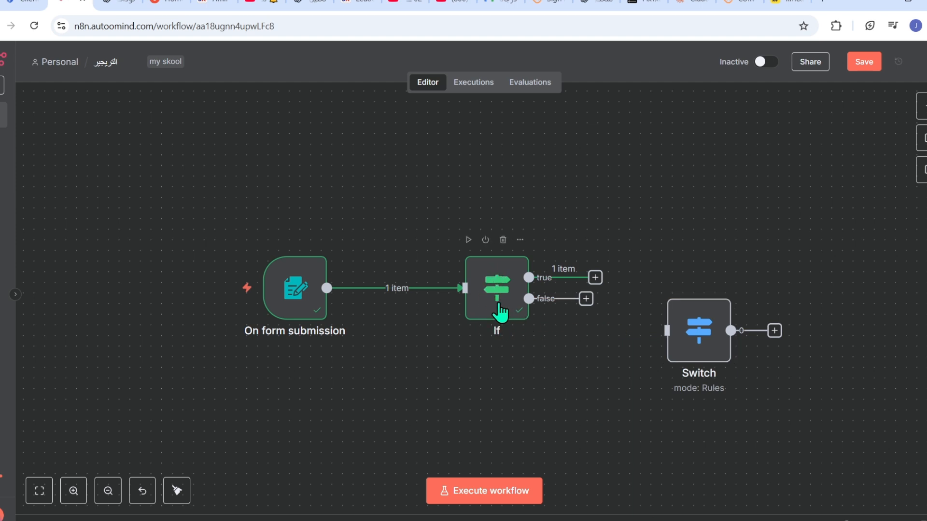
{"action": "left_click", "coordinate": [697, 343]}
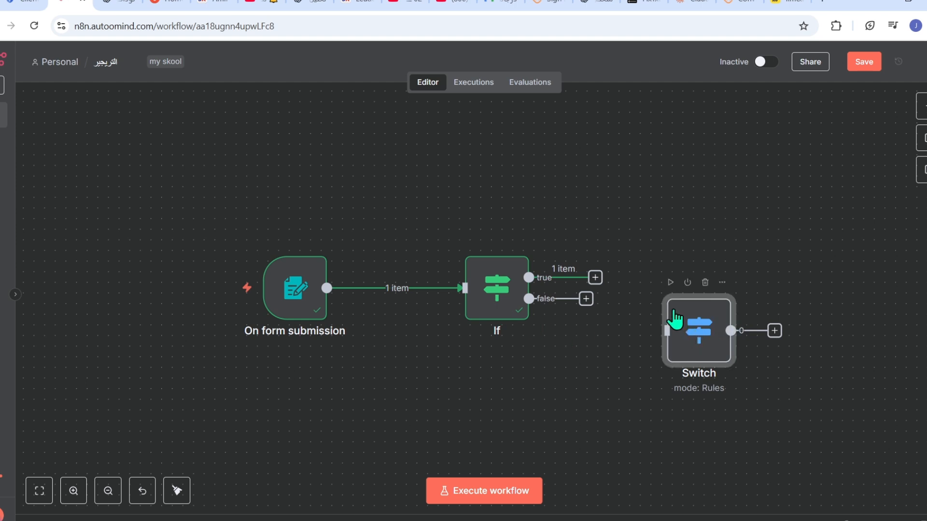
{"action": "mouse_move", "coordinate": [465, 301]}
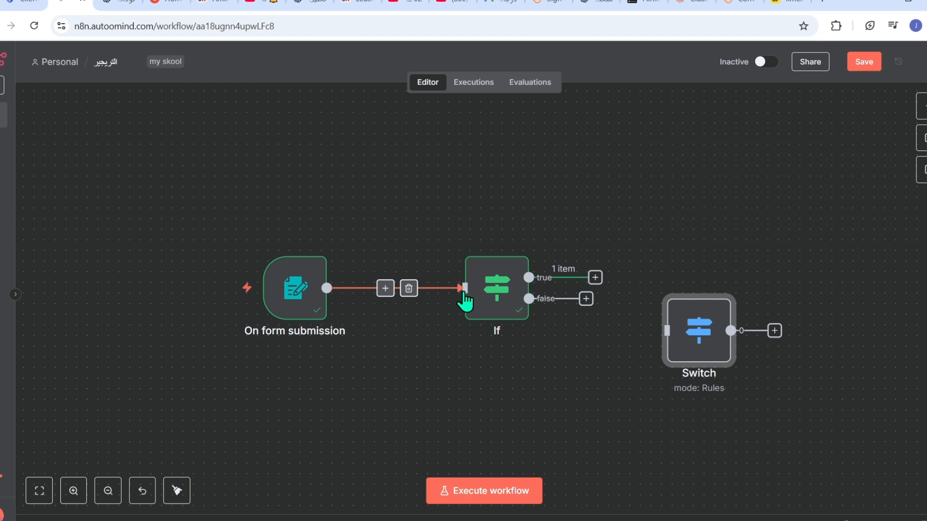
{"action": "left_click", "coordinate": [409, 288]}
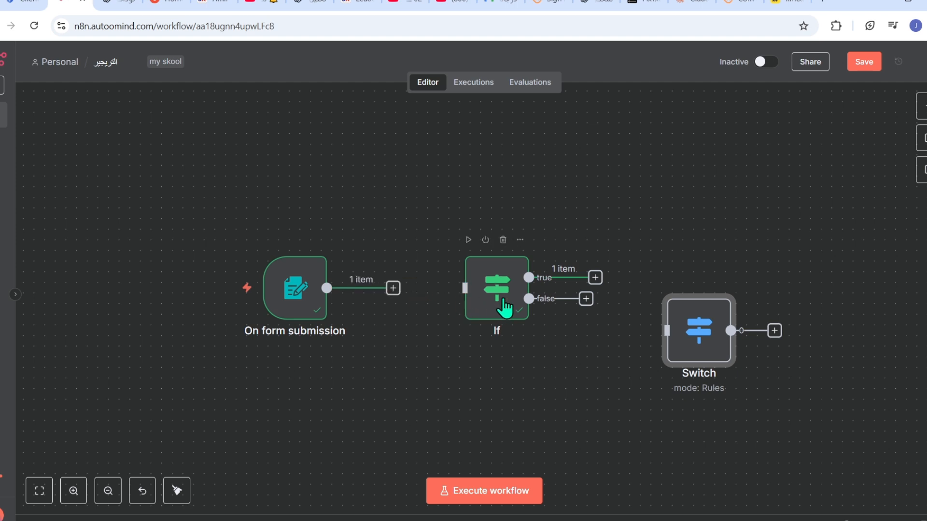
{"action": "left_click_drag", "start_coordinate": [497, 302], "coordinate": [456, 171]}
{"action": "left_click", "coordinate": [460, 112]}
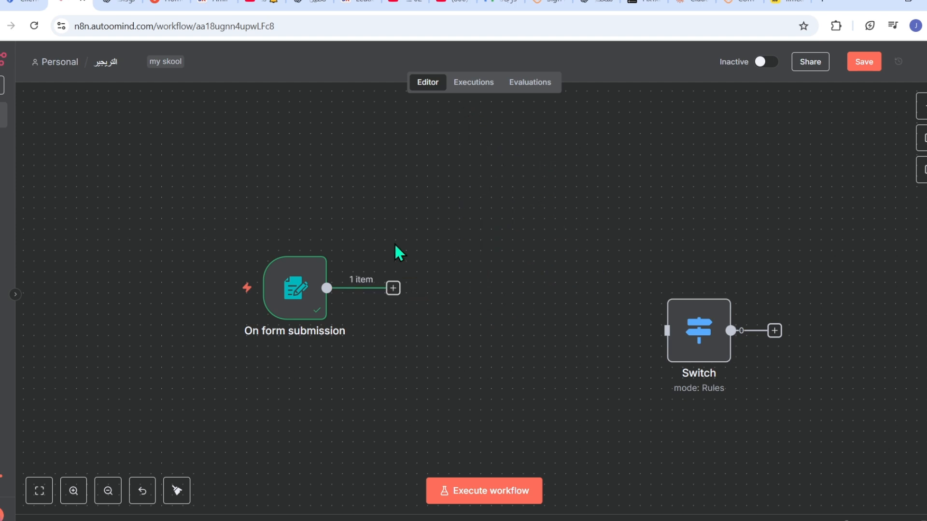
- Connect On form submission directly to the Switch node and start a test run
{"action": "left_click_drag", "start_coordinate": [392, 288], "coordinate": [503, 267]}
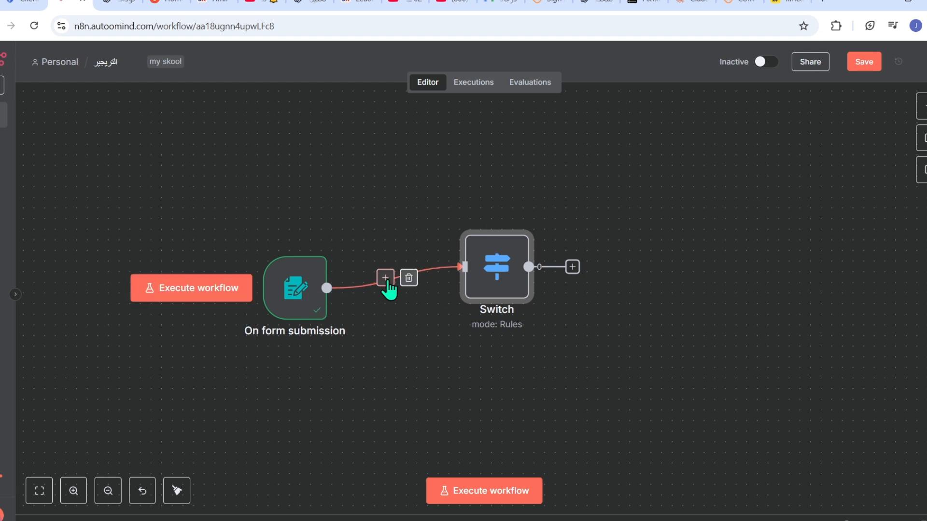
{"action": "key", "text": "ctrl+Return"}
{"action": "left_click_drag", "start_coordinate": [467, 265], "coordinate": [477, 297]}
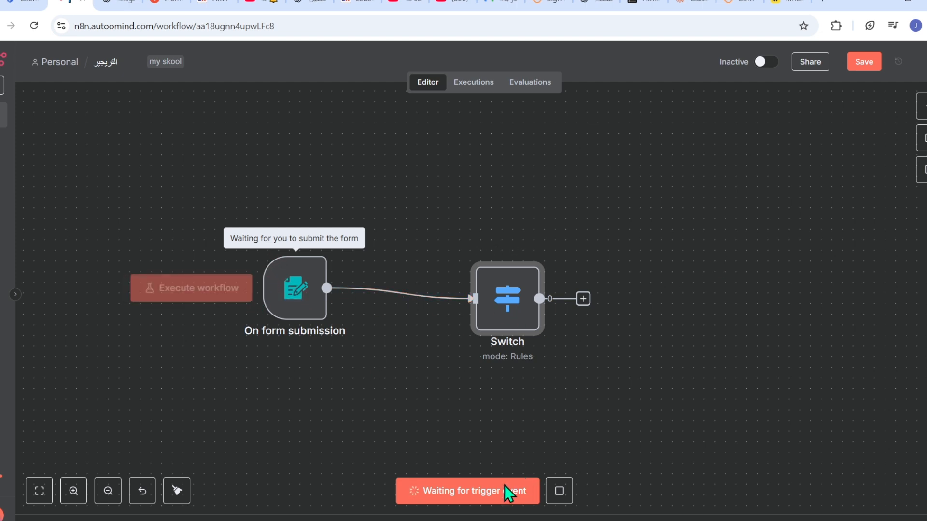
- Restart the test run and submit the test form with a name, phone number and email
{"action": "left_click", "coordinate": [543, 491]}
{"action": "left_click", "coordinate": [205, 291]}
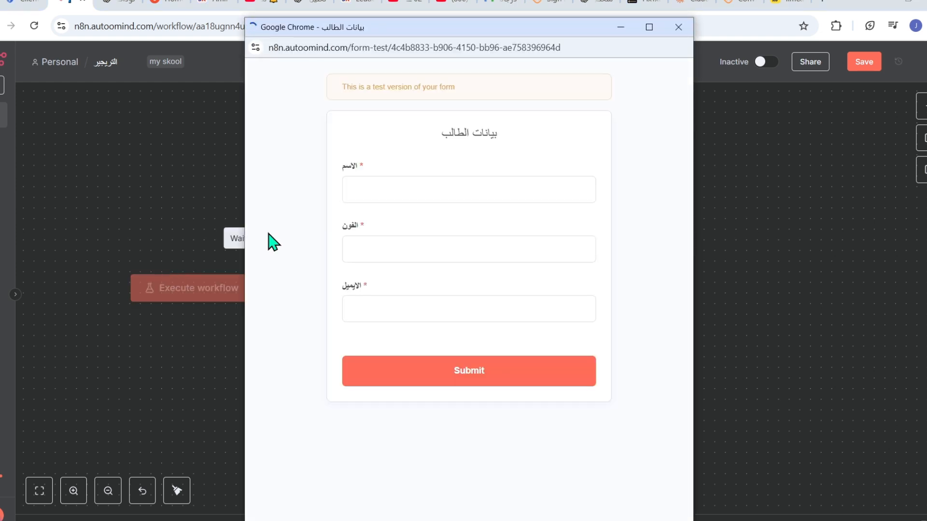
{"action": "left_click", "coordinate": [424, 191]}
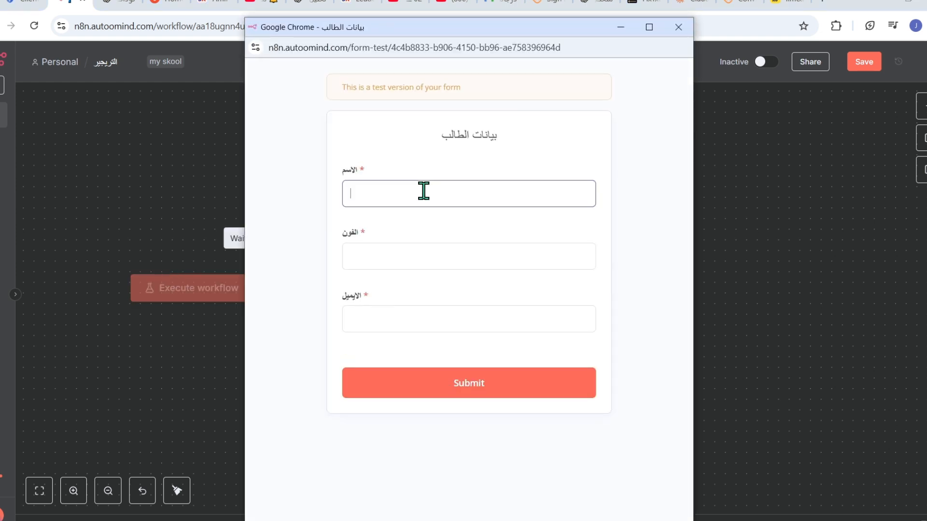
{"action": "type", "text": "ahmed"}
{"action": "left_click", "coordinate": [387, 256]}
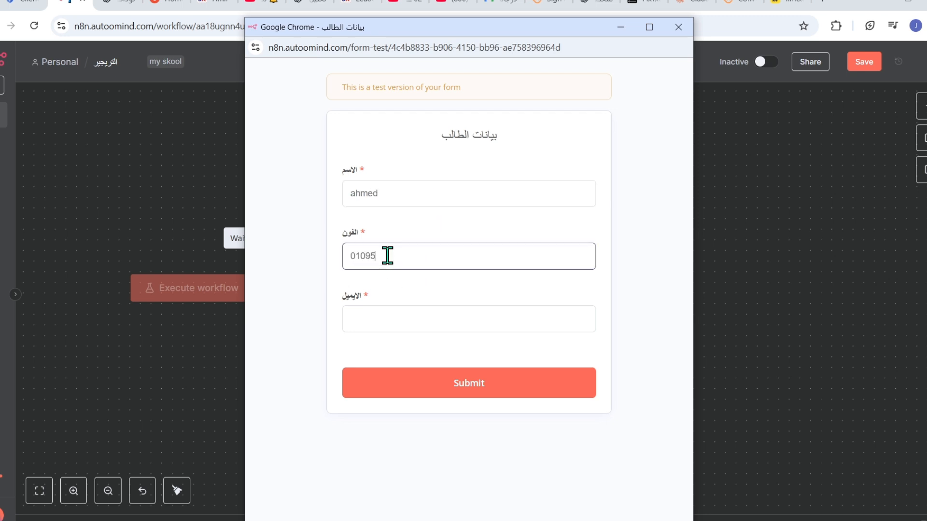
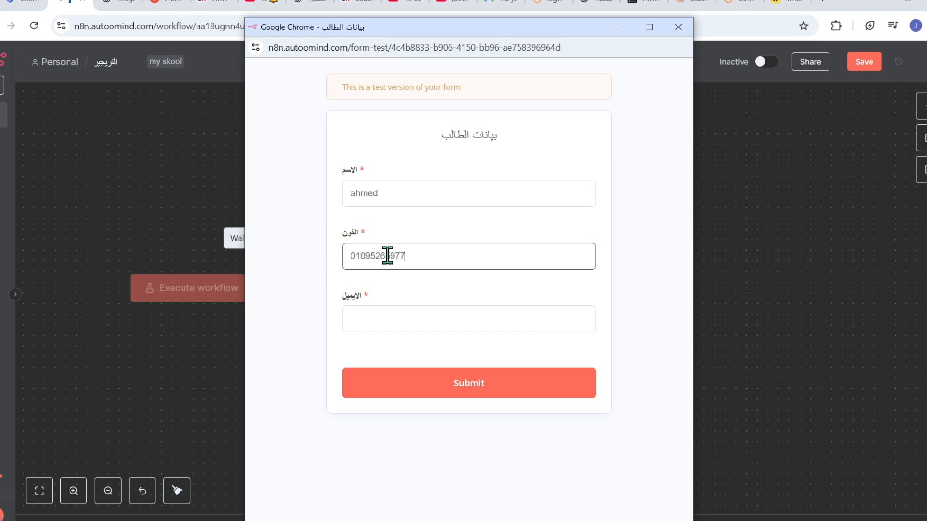
{"action": "left_click", "coordinate": [404, 320]}
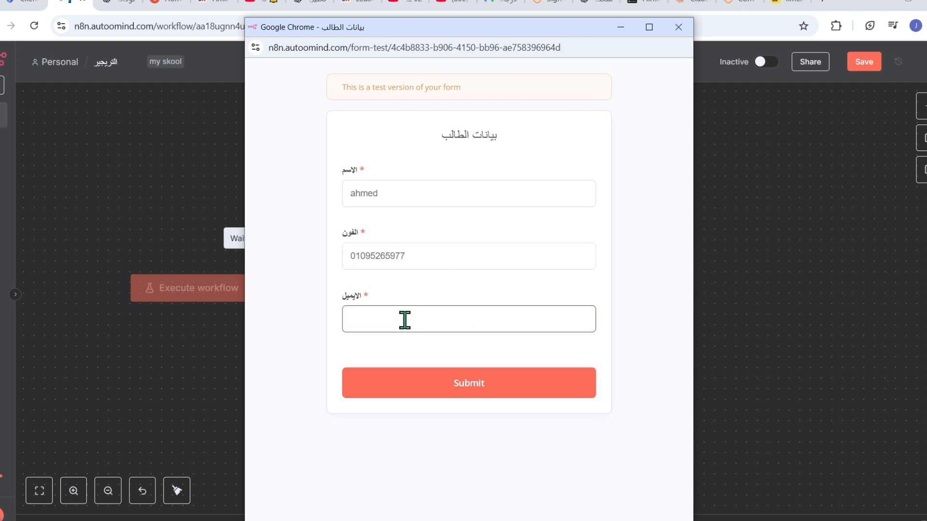
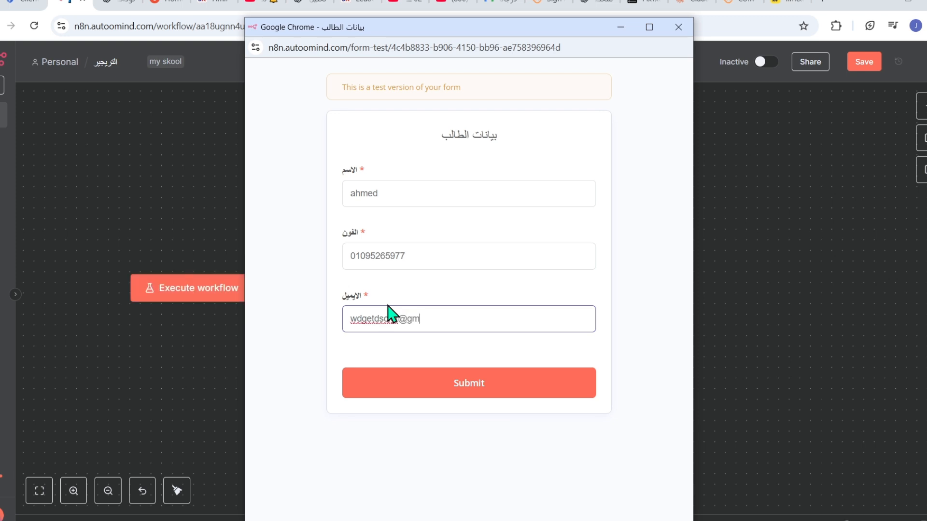
{"action": "key", "text": "Return"}
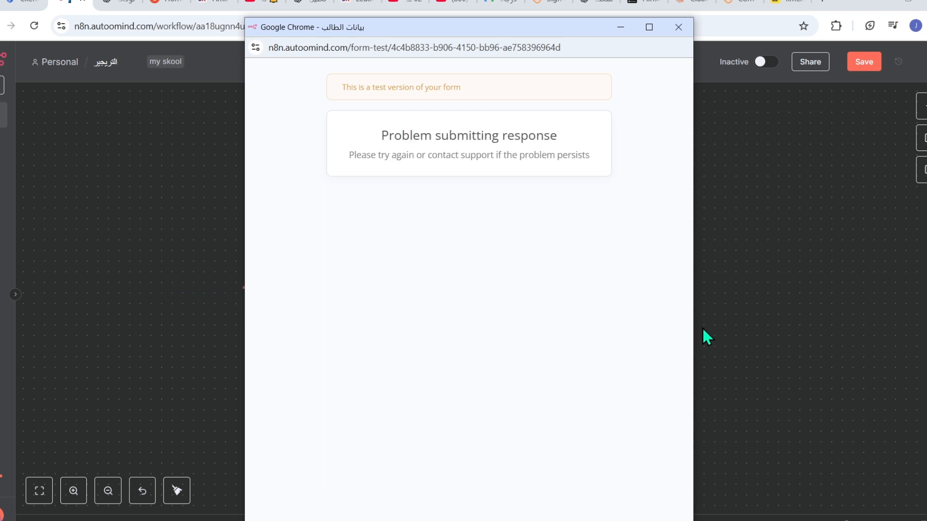
{"action": "left_click", "coordinate": [678, 27]}
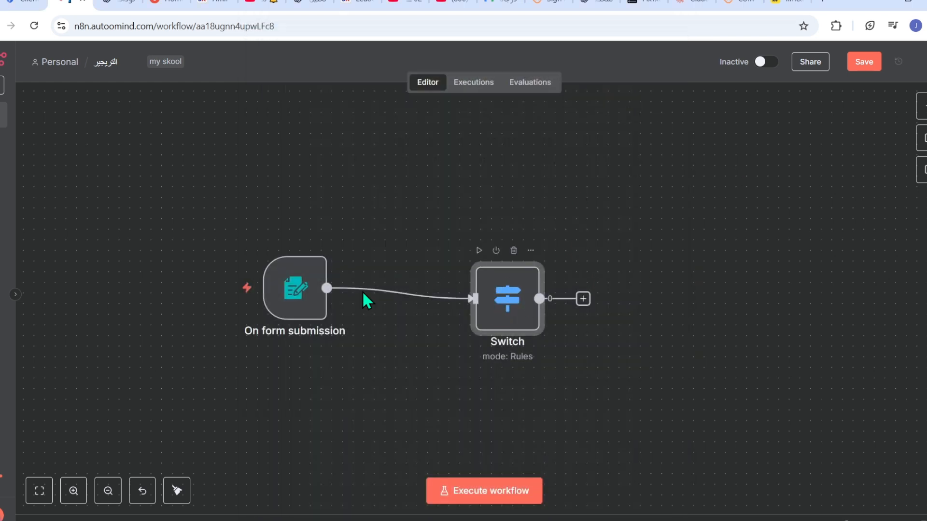
- Set the Switch node's first rule value1 to the الاسم form field
{"action": "mouse_move", "coordinate": [503, 292]}
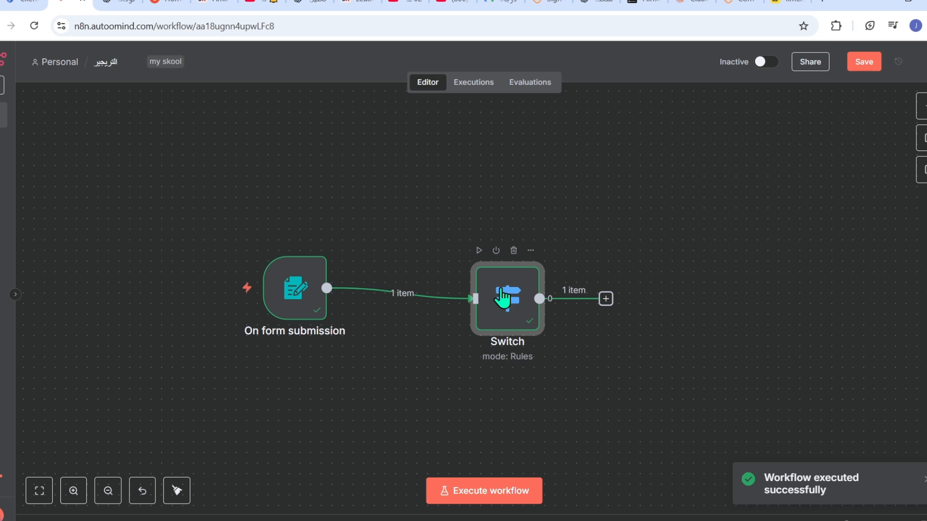
{"action": "double_click", "coordinate": [501, 289]}
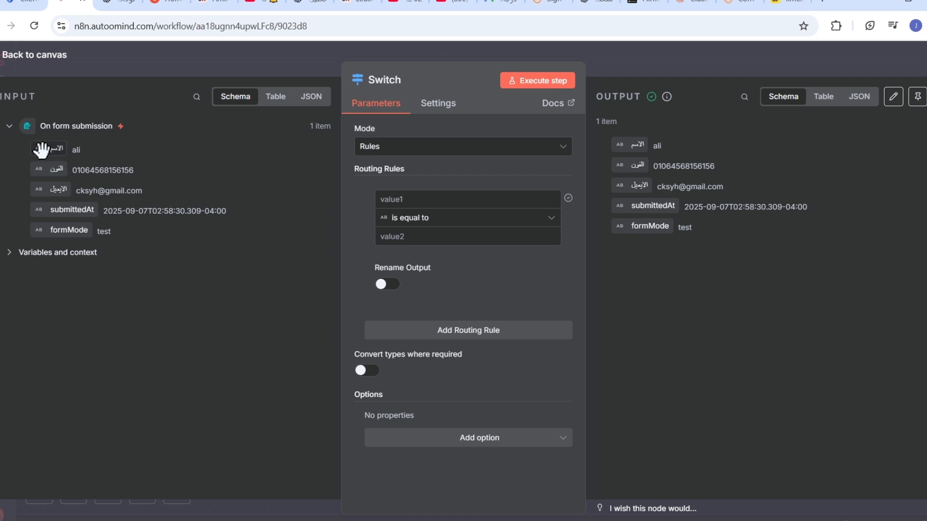
{"action": "left_click_drag", "start_coordinate": [46, 148], "coordinate": [395, 192]}
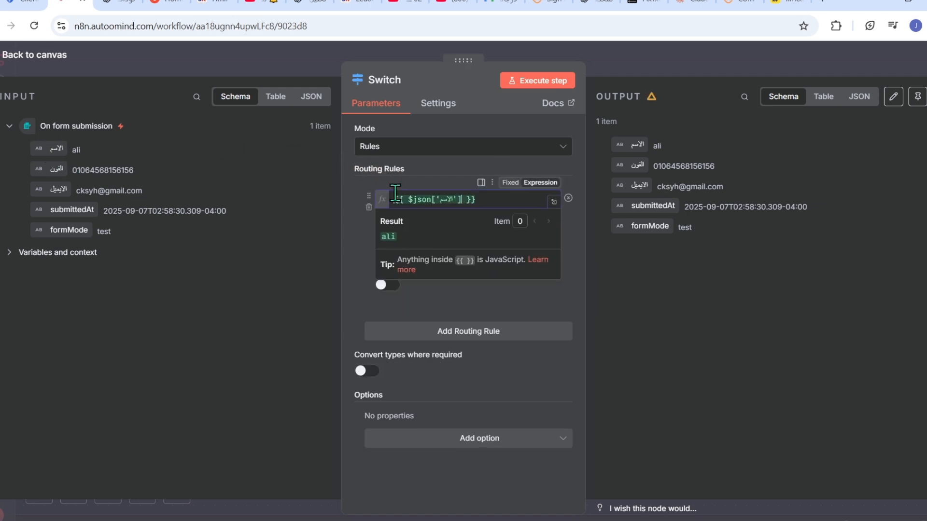
{"action": "left_click", "coordinate": [344, 245]}
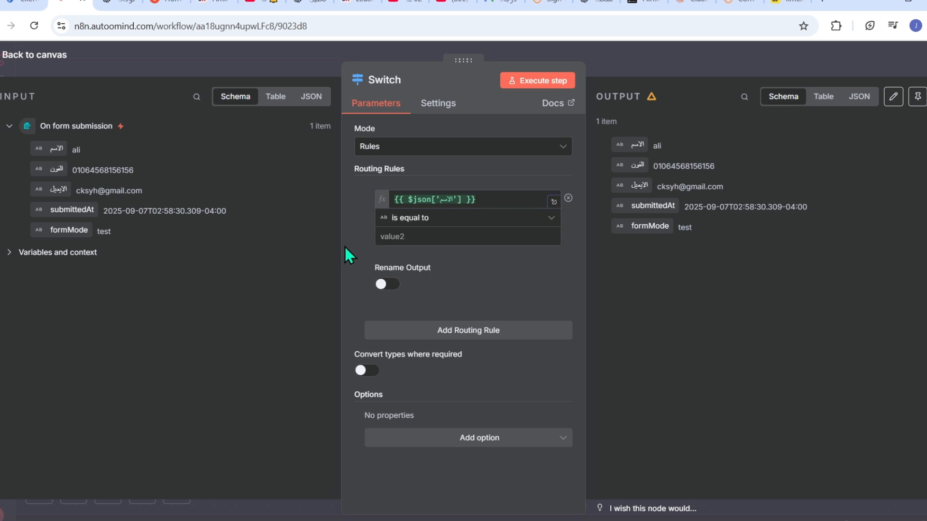
- Turn on Rename Output for the first Switch rule, naming its output names
{"action": "left_click", "coordinate": [388, 286]}
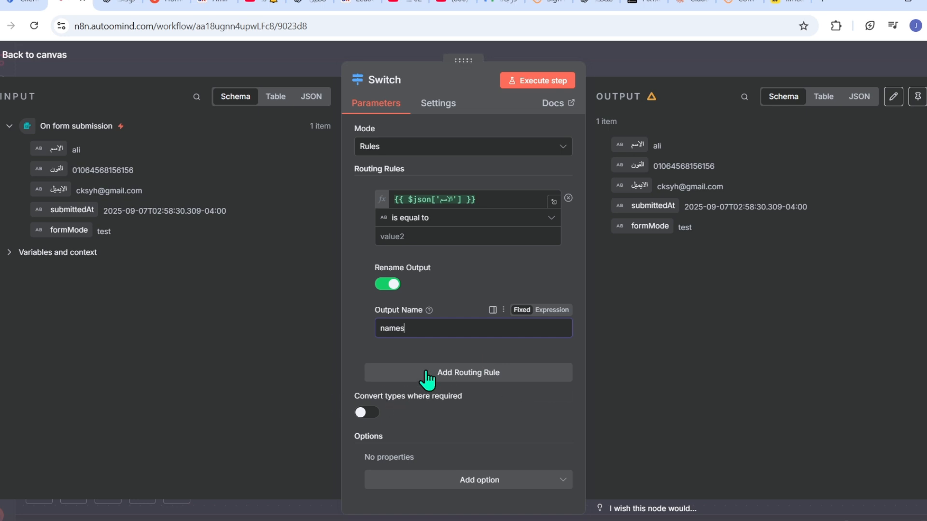
{"action": "left_click", "coordinate": [442, 483]}
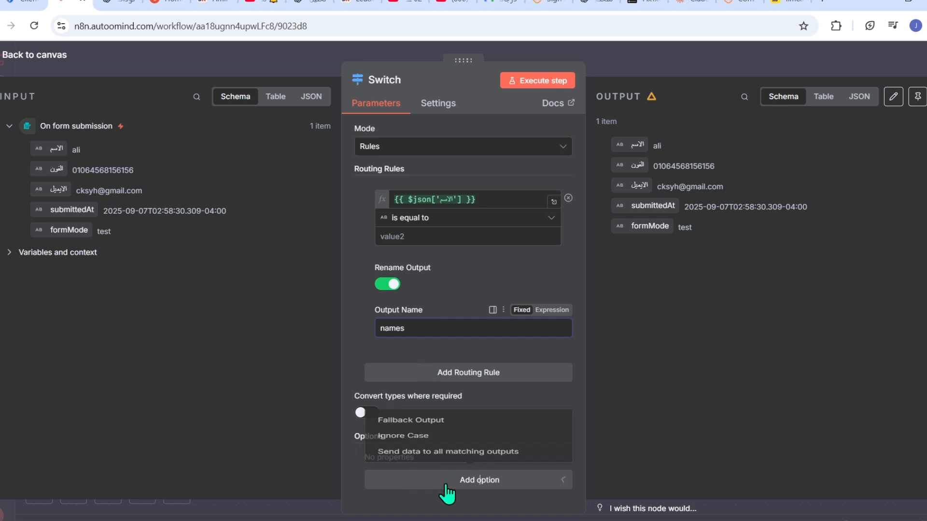
{"action": "left_click", "coordinate": [363, 338]}
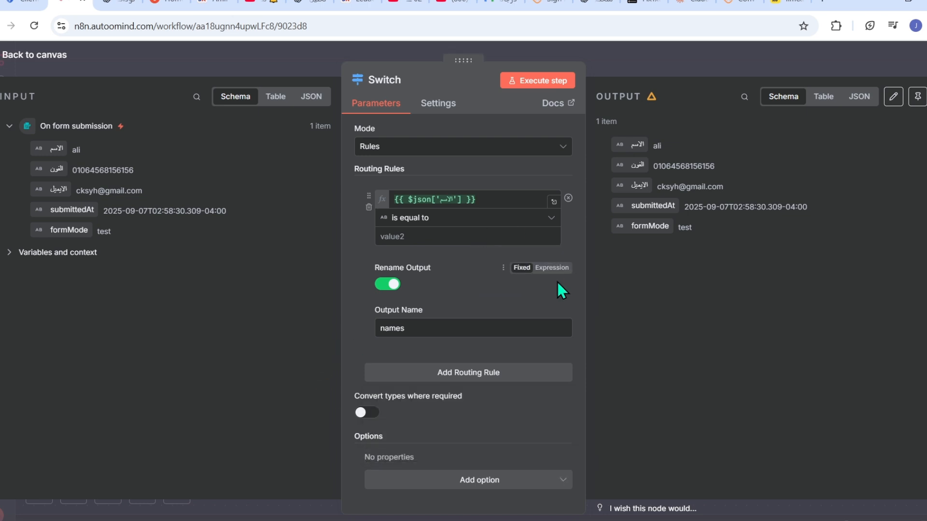
- Add a second routing rule comparing the الفون field to numpers
{"action": "left_click", "coordinate": [449, 374]}
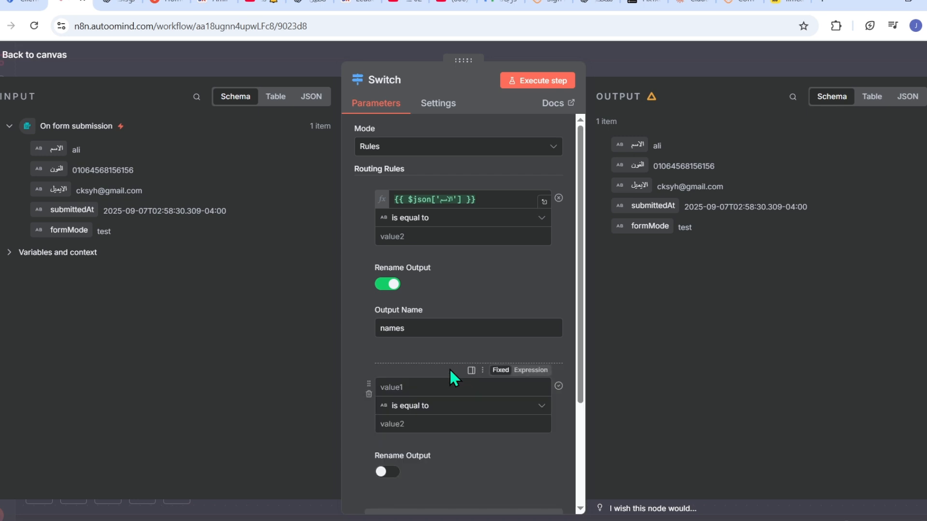
{"action": "left_click_drag", "start_coordinate": [52, 172], "coordinate": [411, 389]}
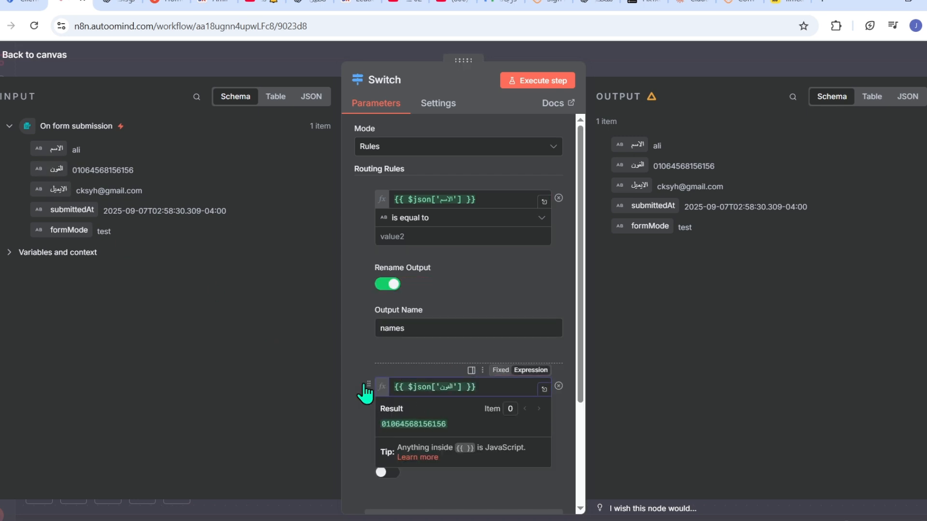
{"action": "left_click", "coordinate": [348, 359]}
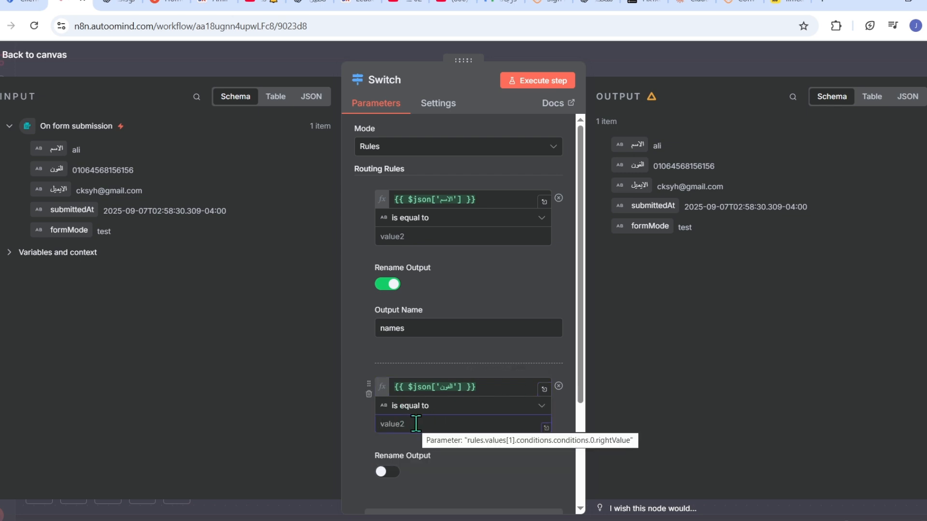
{"action": "type", "text": "na"}
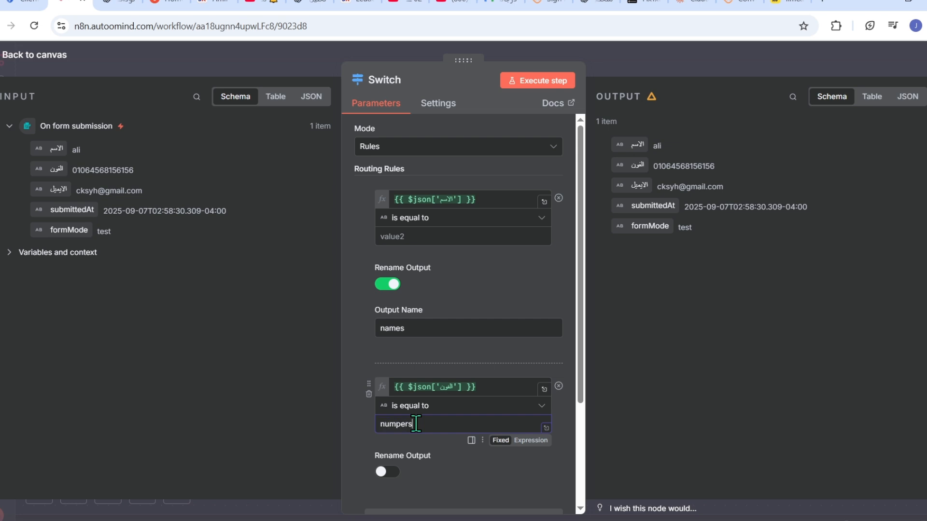
- Rename the second rule's output to numpers and add a third empty routing rule
{"action": "left_click", "coordinate": [389, 473]}
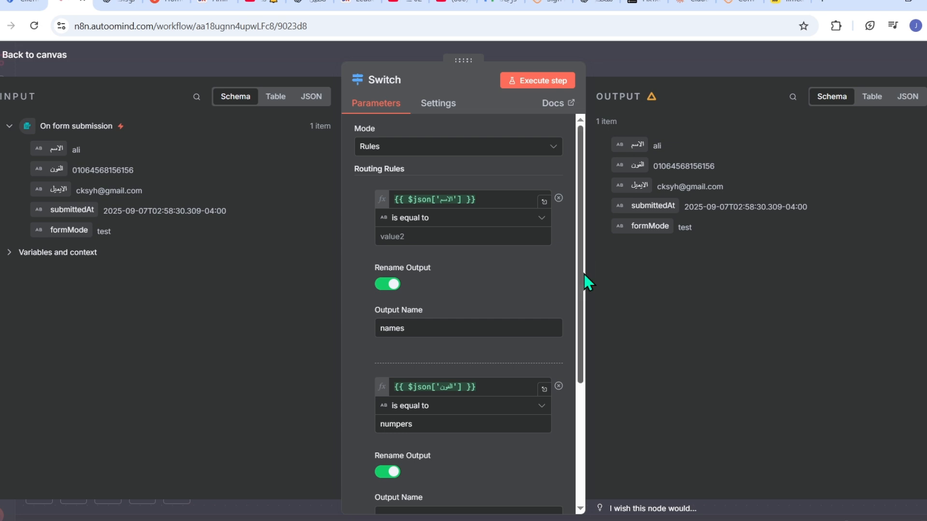
{"action": "scroll", "coordinate": [581, 360], "scroll_direction": "down", "scroll_amount": 1}
{"action": "scroll", "coordinate": [581, 372], "scroll_direction": "down", "scroll_amount": 3}
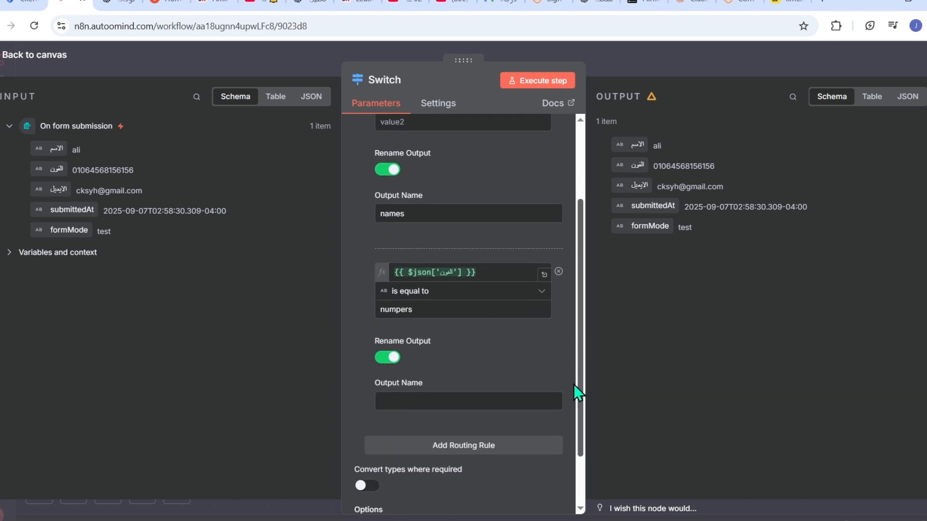
{"action": "double_click", "coordinate": [396, 311]}
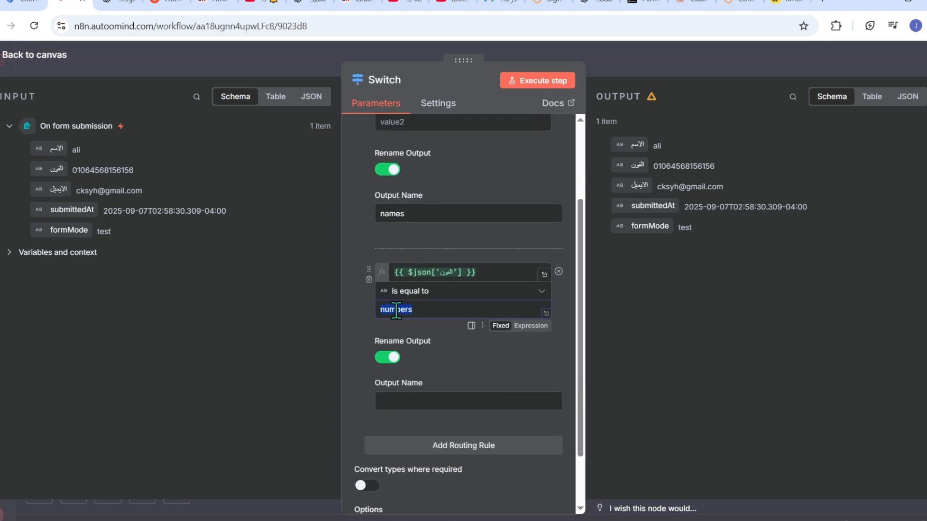
{"action": "key", "text": "ctrl+c"}
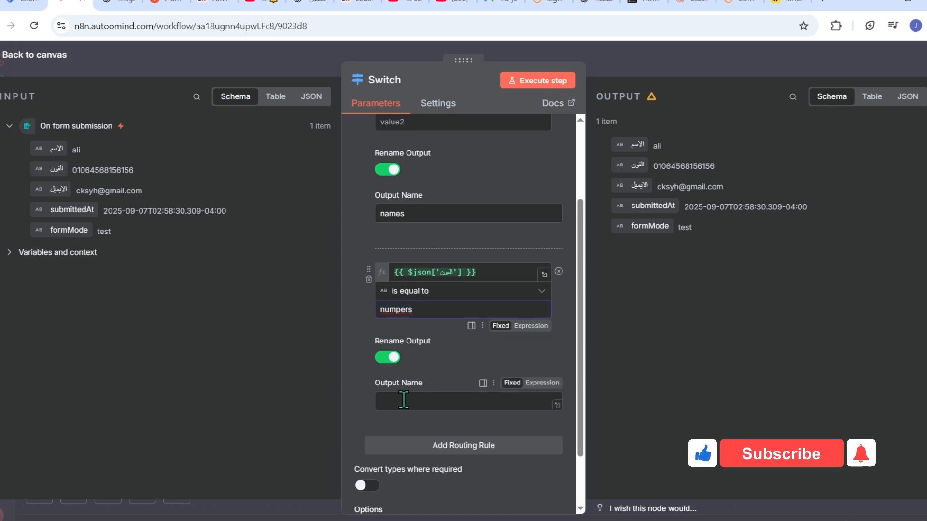
{"action": "left_click", "coordinate": [403, 401]}
{"action": "key", "text": "ctrl+v"}
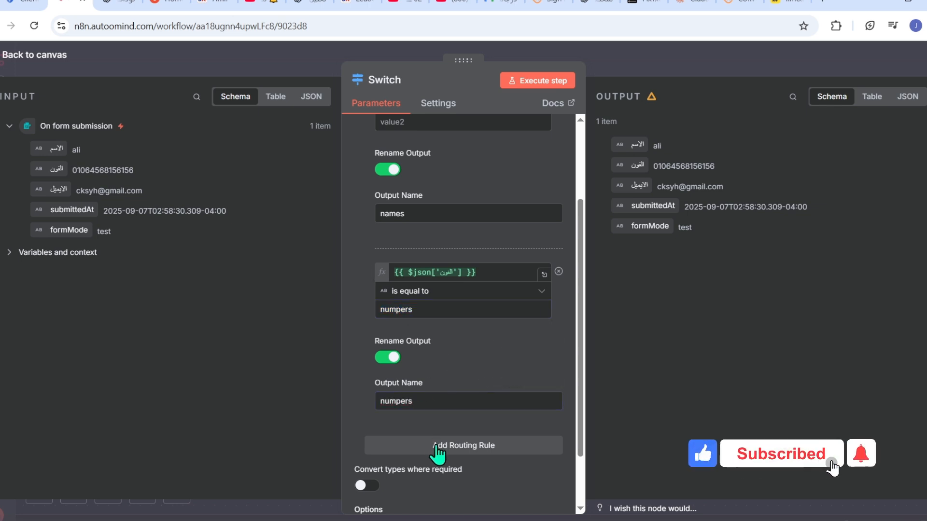
{"action": "left_click", "coordinate": [435, 445]}
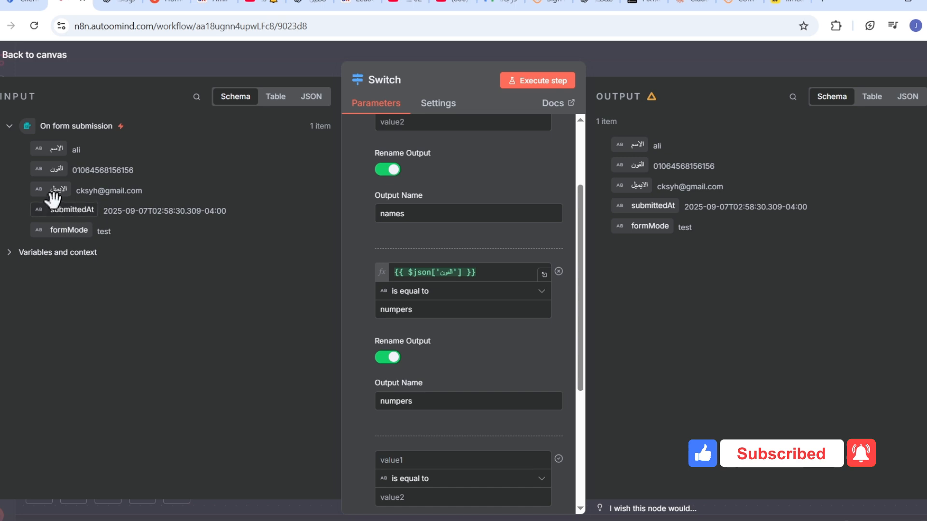
- Use the الايميل field as the third rule's value1, with output renamed emails
{"action": "left_click_drag", "start_coordinate": [53, 190], "coordinate": [388, 458]}
{"action": "scroll", "coordinate": [572, 287], "scroll_direction": "down", "scroll_amount": 4}
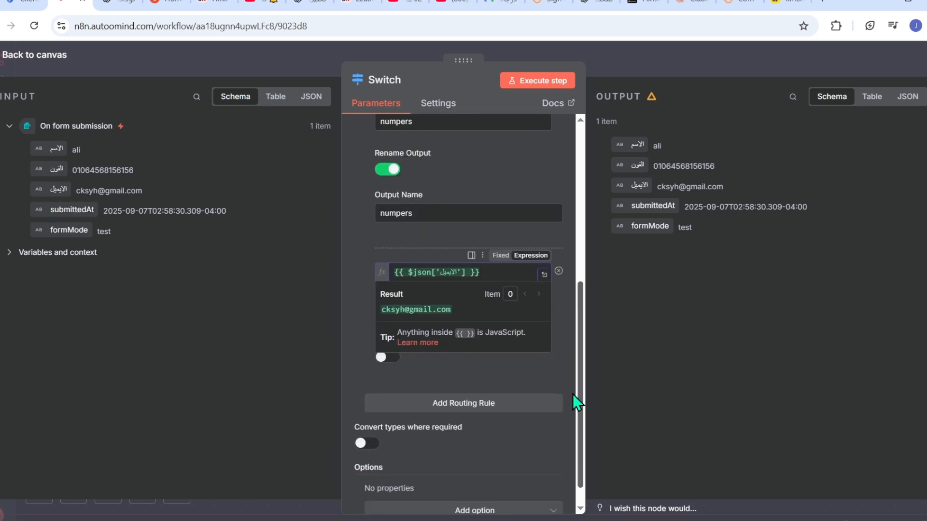
{"action": "left_click", "coordinate": [407, 375]}
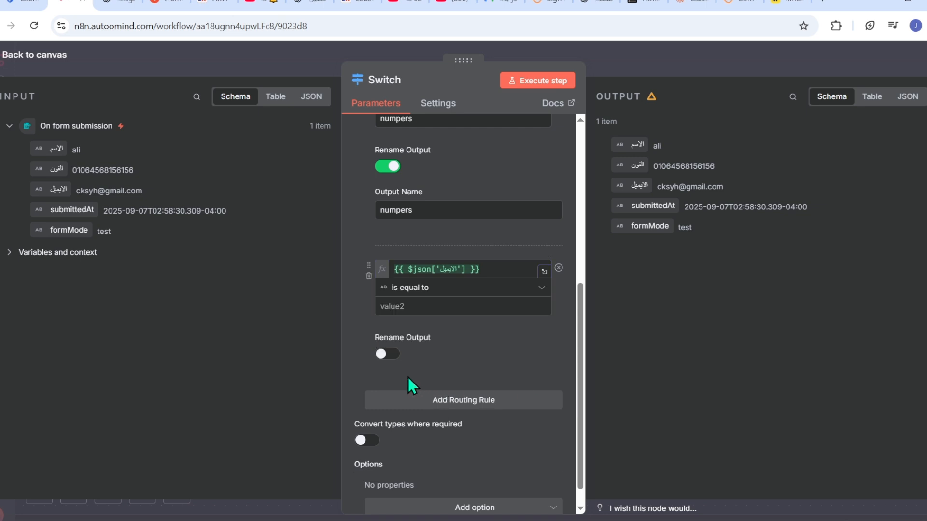
{"action": "left_click", "coordinate": [389, 356]}
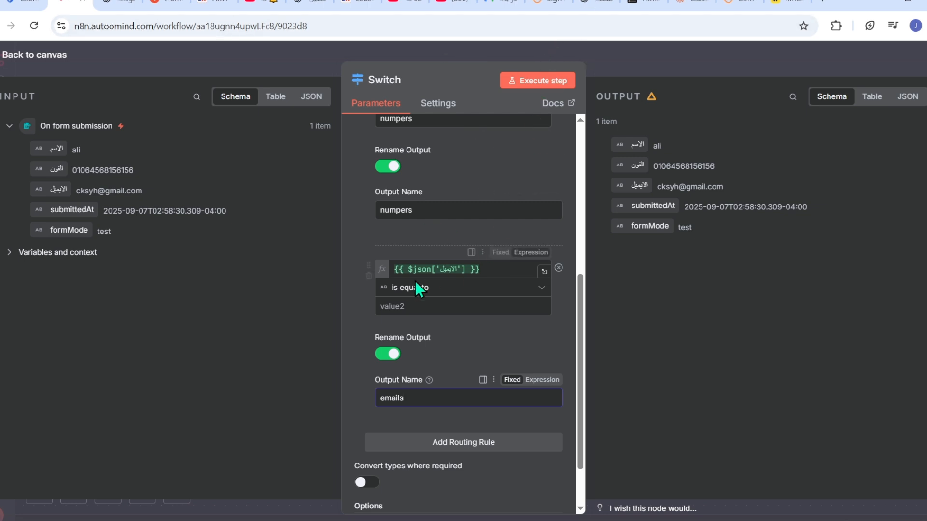
- Set the third rule's operator to String > exists
{"action": "left_click", "coordinate": [541, 289]}
{"action": "mouse_move", "coordinate": [414, 331]}
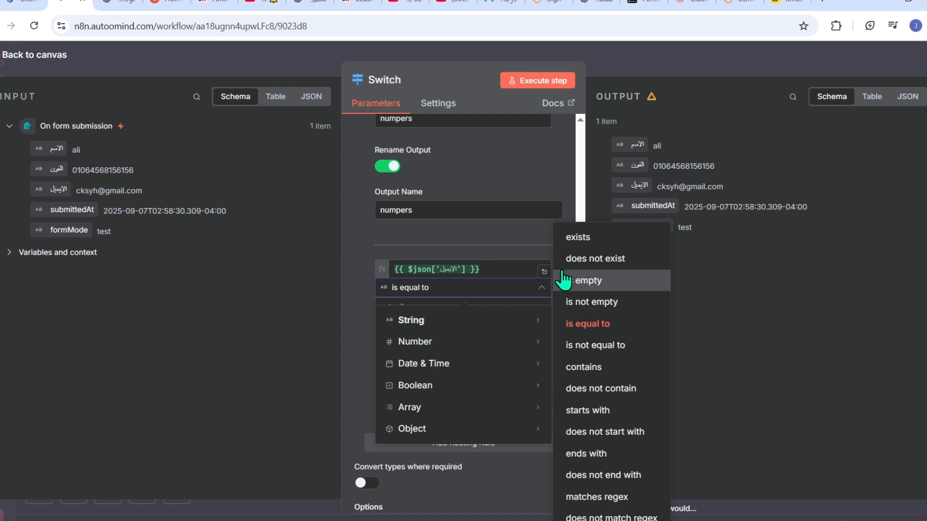
{"action": "left_click", "coordinate": [570, 241]}
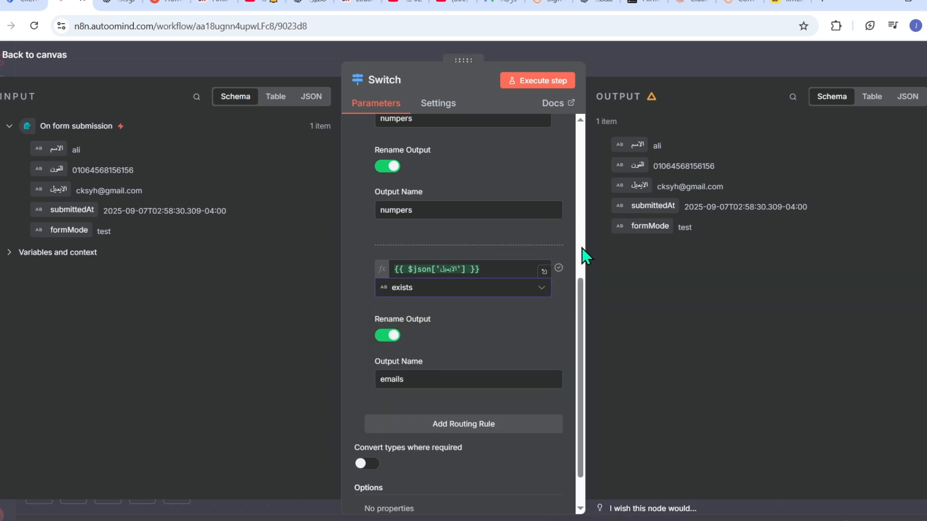
{"action": "left_click_drag", "start_coordinate": [582, 304], "coordinate": [576, 229]}
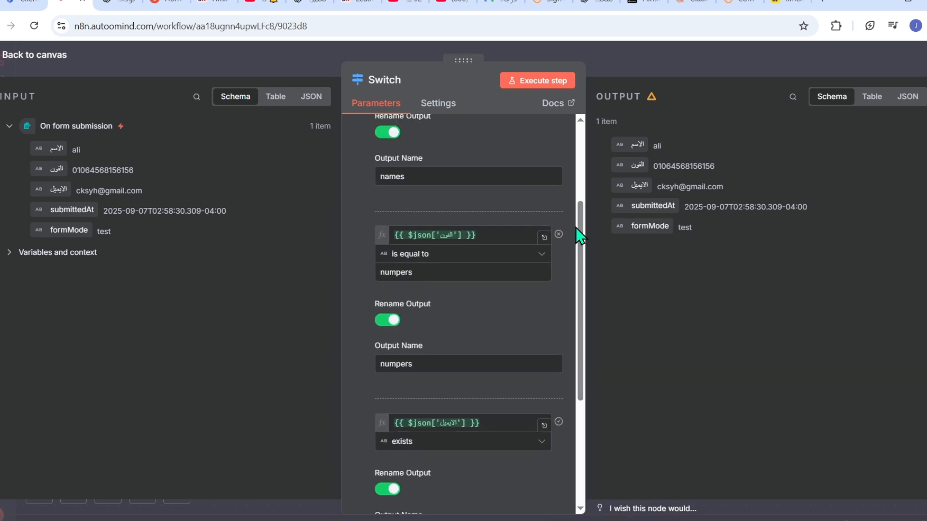
- Change the phone rule's comparison to String > exists
{"action": "left_click", "coordinate": [541, 258]}
{"action": "mouse_move", "coordinate": [465, 290]}
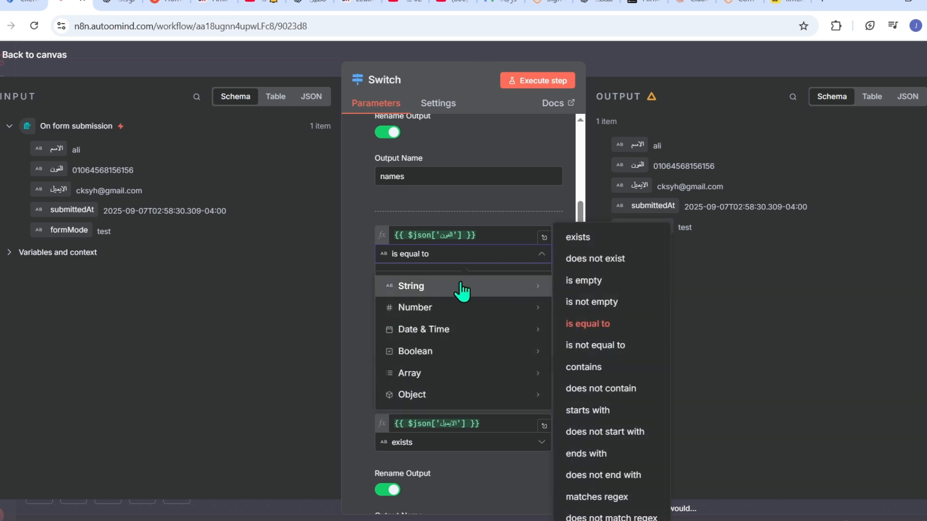
{"action": "left_click", "coordinate": [585, 238]}
- Set the name rule to String > exists and rerun the Switch node successfully
{"action": "scroll", "coordinate": [573, 183], "scroll_direction": "up", "scroll_amount": 1}
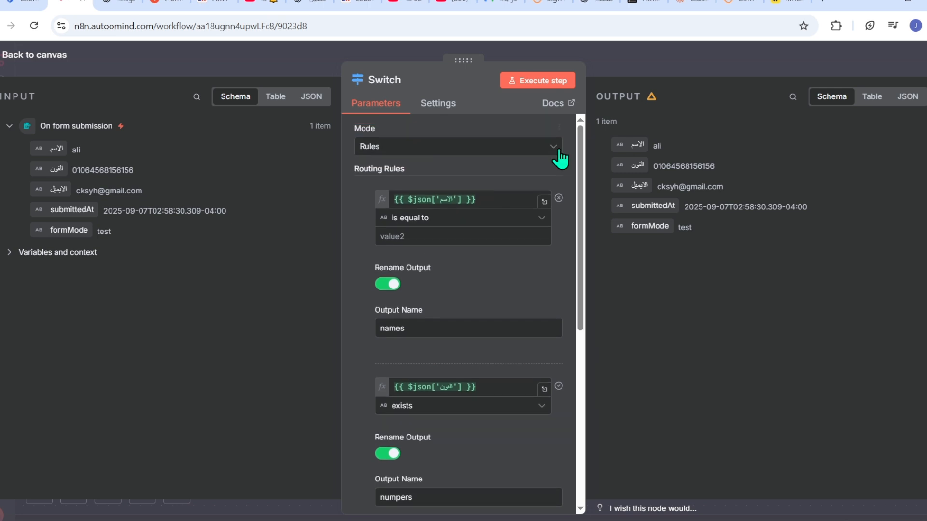
{"action": "left_click", "coordinate": [544, 220]}
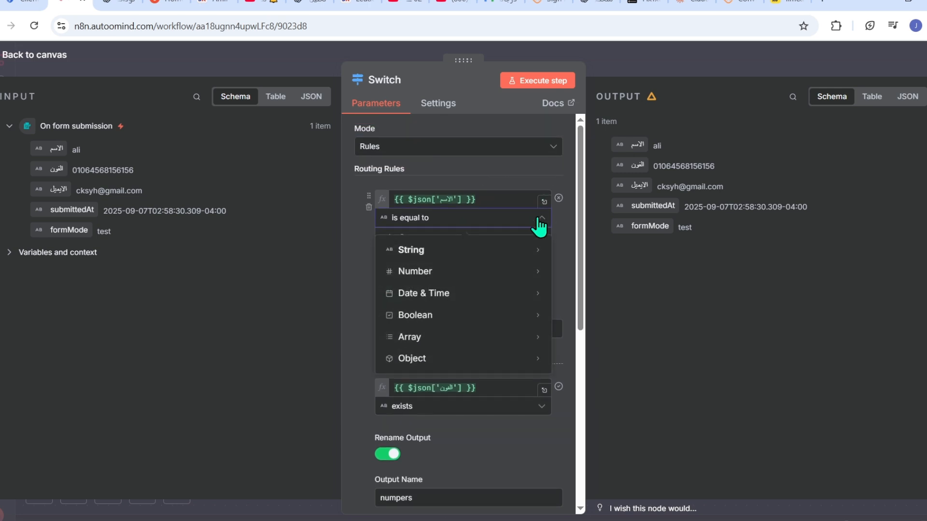
{"action": "mouse_move", "coordinate": [451, 250]}
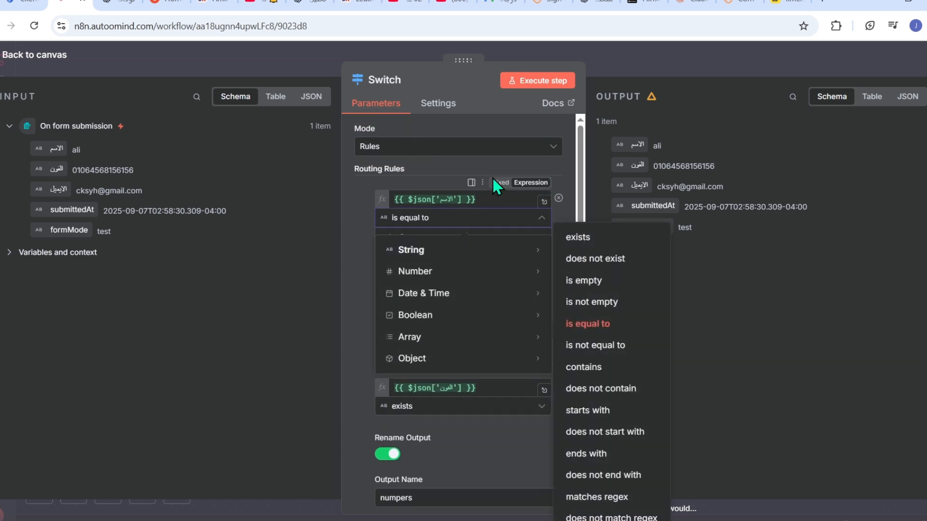
{"action": "left_click", "coordinate": [557, 218]}
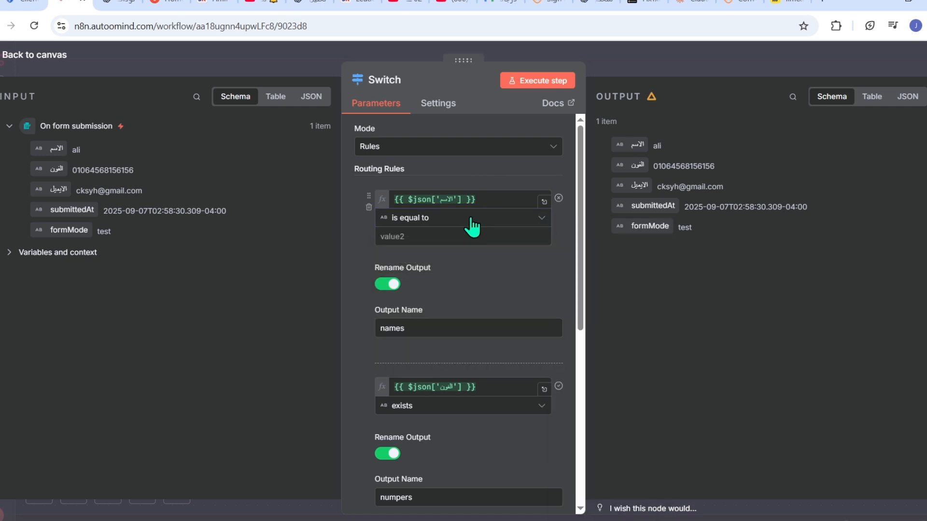
{"action": "left_click", "coordinate": [542, 223]}
{"action": "mouse_move", "coordinate": [460, 254]}
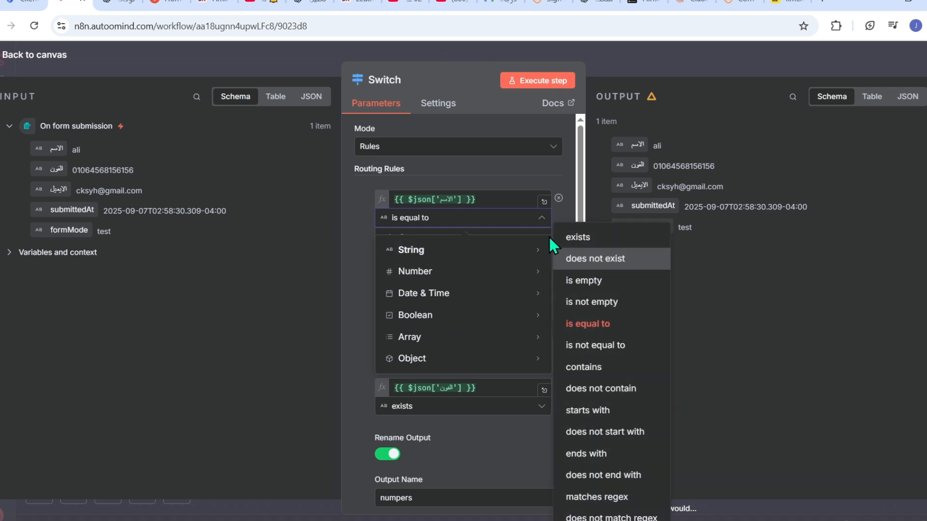
{"action": "left_click", "coordinate": [565, 238]}
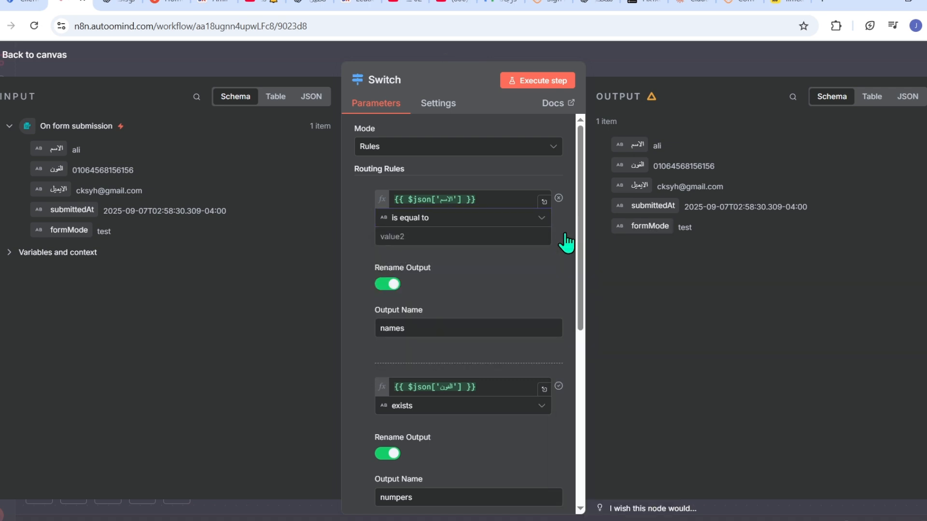
{"action": "left_click", "coordinate": [535, 83]}
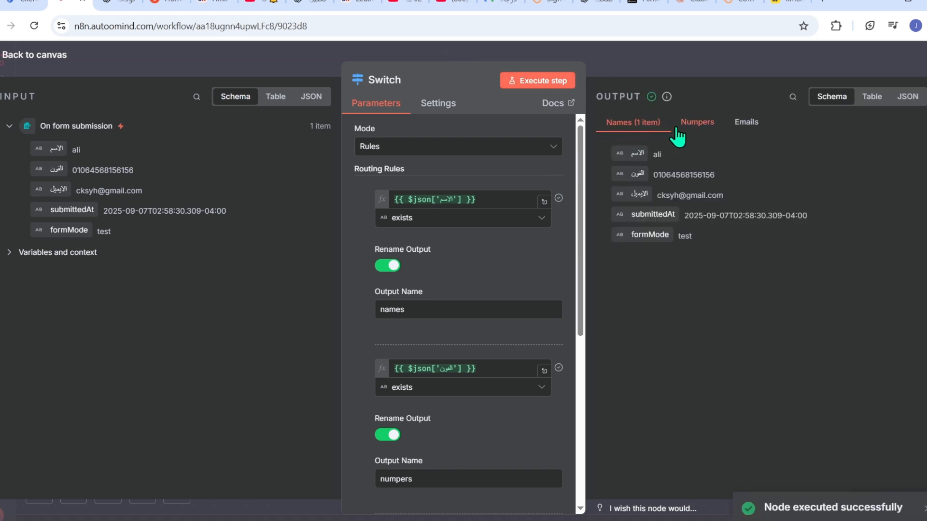
{"action": "left_click", "coordinate": [687, 55]}
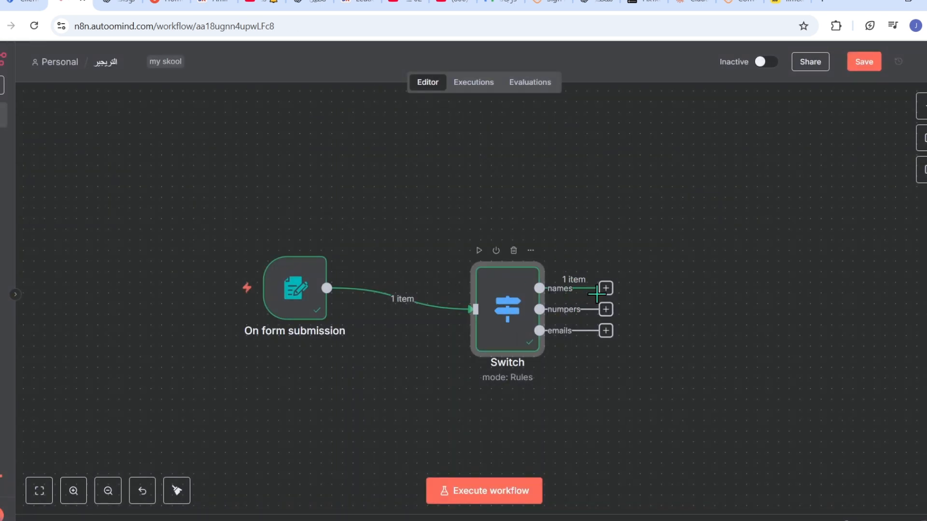
- Pull connections out of the names, numpers and emails outputs, then nudge the Switch node up-left
{"action": "left_click_drag", "start_coordinate": [606, 288], "coordinate": [679, 211]}
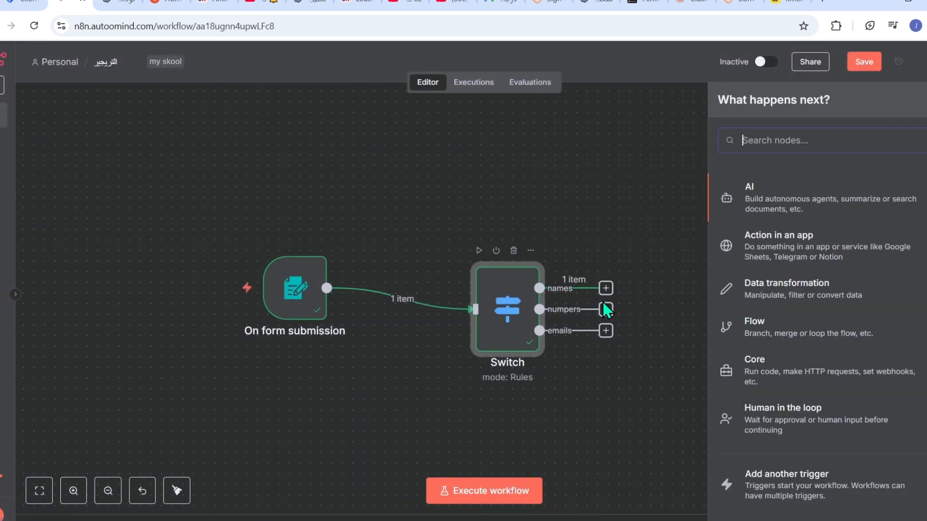
{"action": "left_click_drag", "start_coordinate": [606, 310], "coordinate": [677, 265]}
{"action": "left_click_drag", "start_coordinate": [606, 331], "coordinate": [634, 386]}
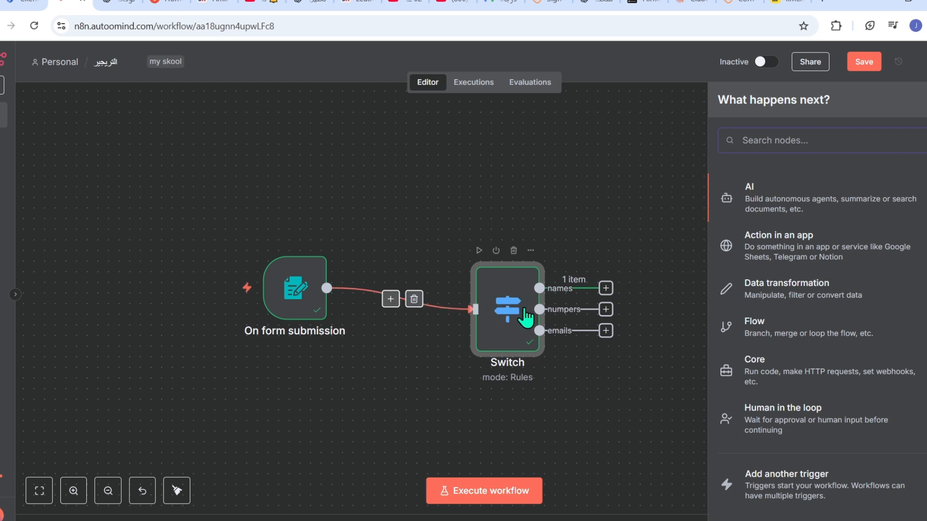
{"action": "left_click_drag", "start_coordinate": [501, 326], "coordinate": [479, 317]}
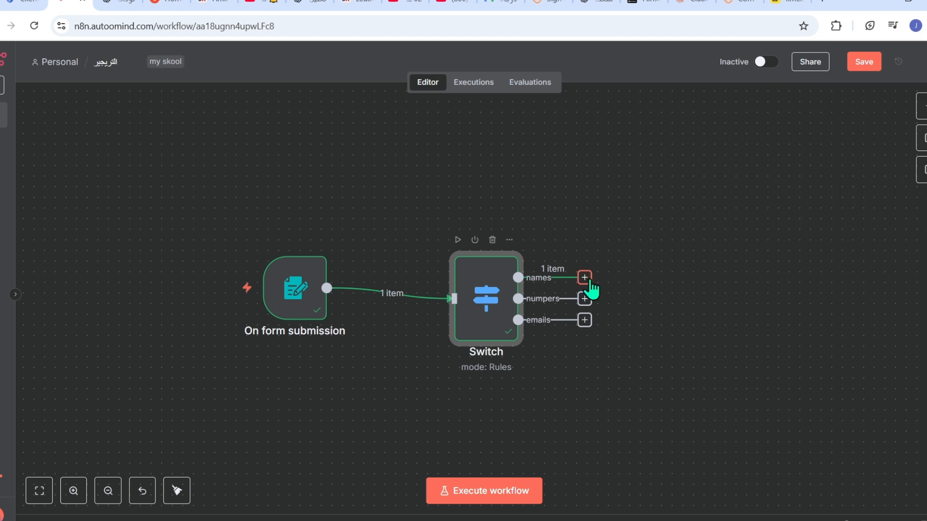
- Drag new connections from the names and numpers outputs to bring up the next-node list
{"action": "left_click_drag", "start_coordinate": [585, 278], "coordinate": [773, 182]}
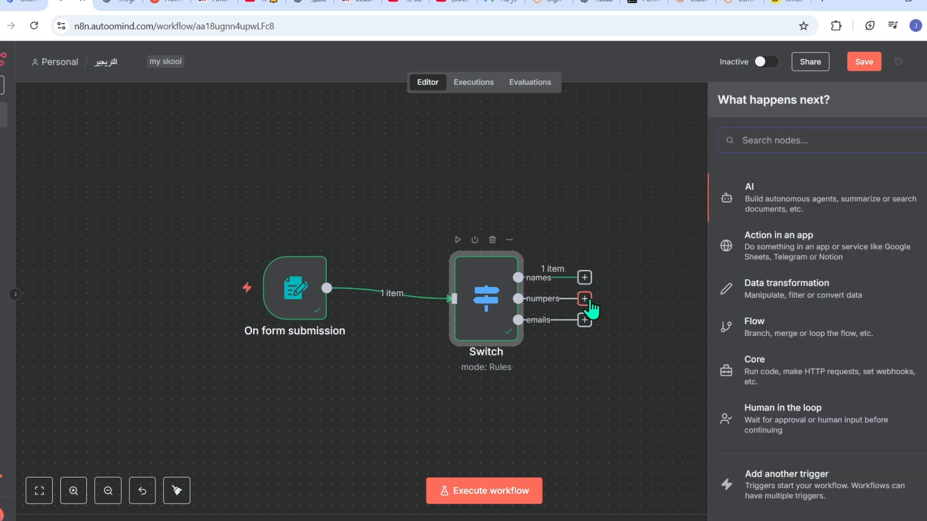
{"action": "left_click_drag", "start_coordinate": [584, 298], "coordinate": [641, 300]}
{"action": "left_click_drag", "start_coordinate": [585, 279], "coordinate": [630, 190]}
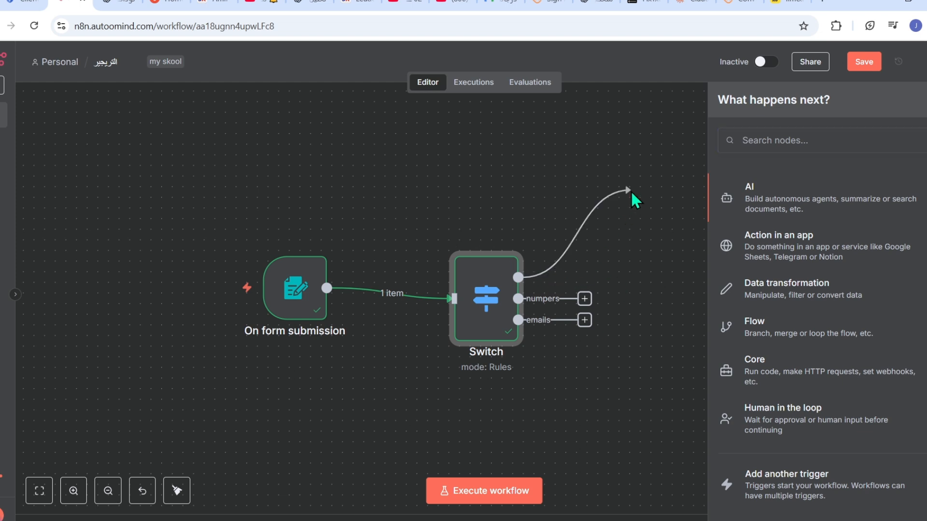
{"action": "left_click_drag", "start_coordinate": [585, 300], "coordinate": [696, 304]}
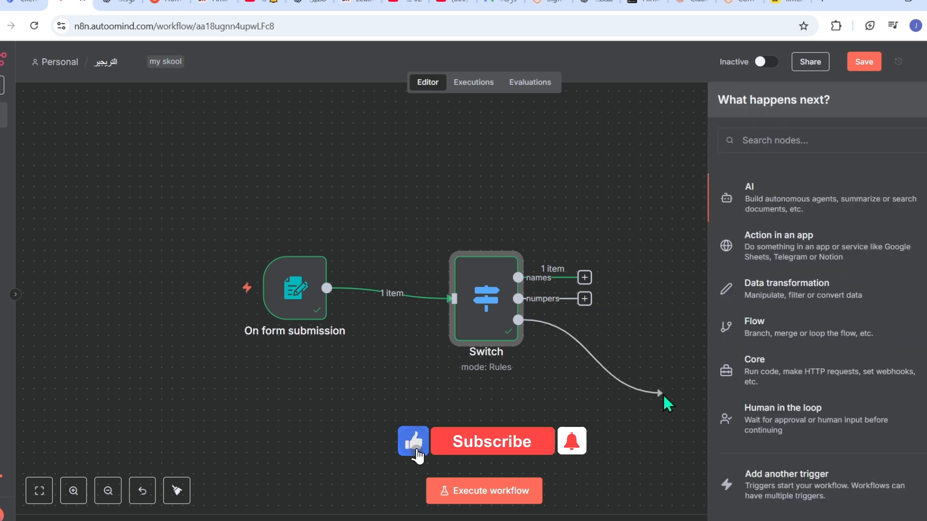